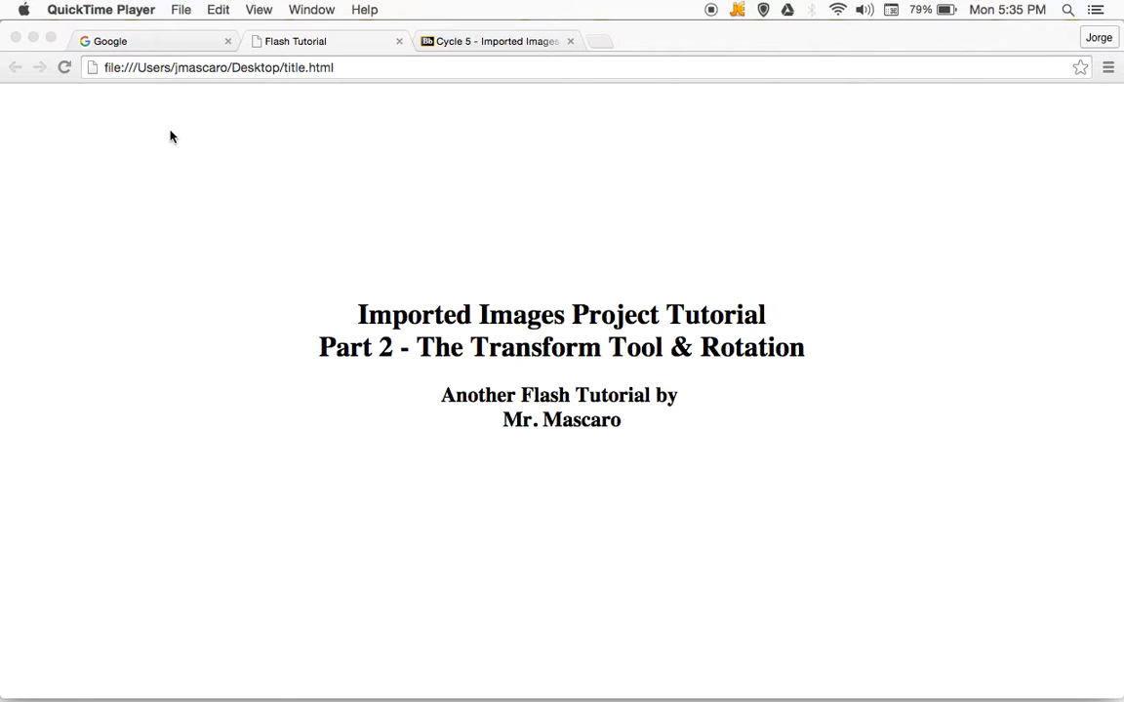
Open the ImportedImages.swf demo from the Cycle 5 course page and watch its animation
left_click(481, 42)
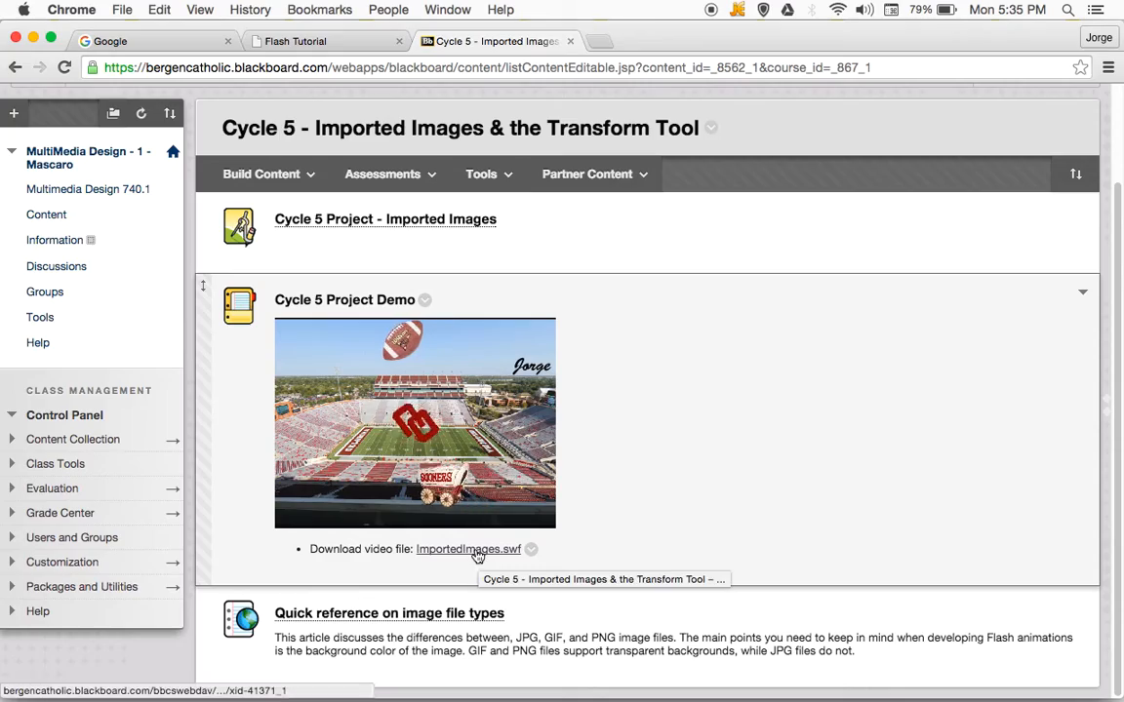
left_click(477, 550)
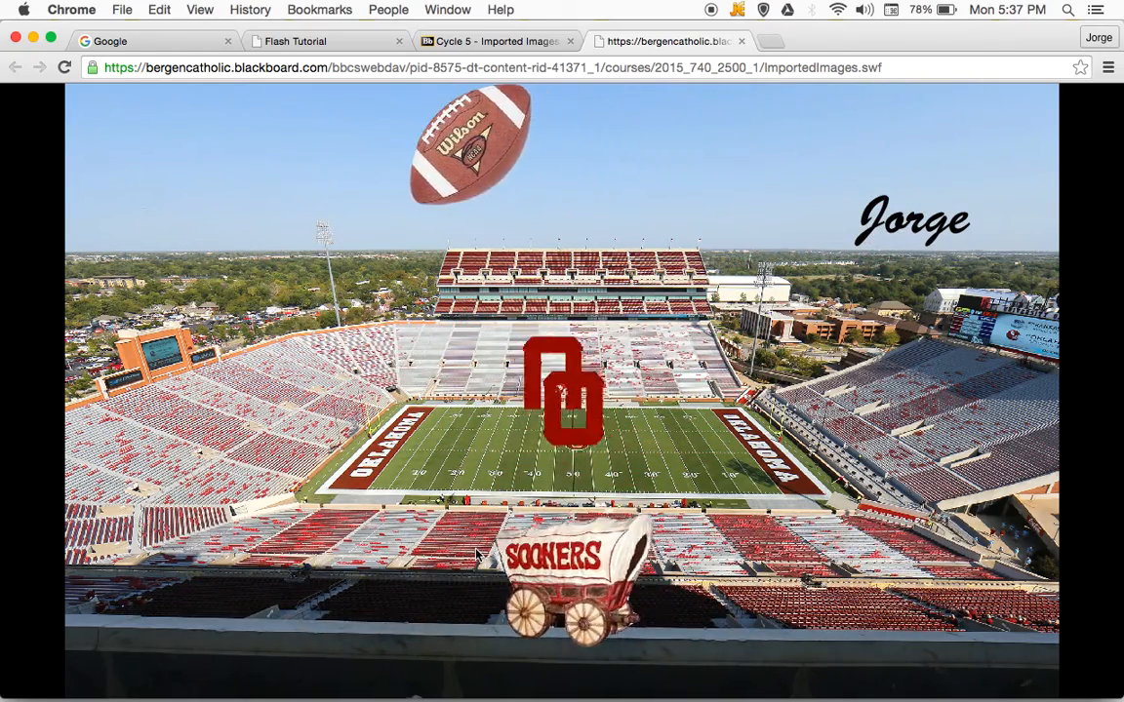
Switch to Adobe Flash CS6 and play the wagon's motion tween
mouse_move(597, 686)
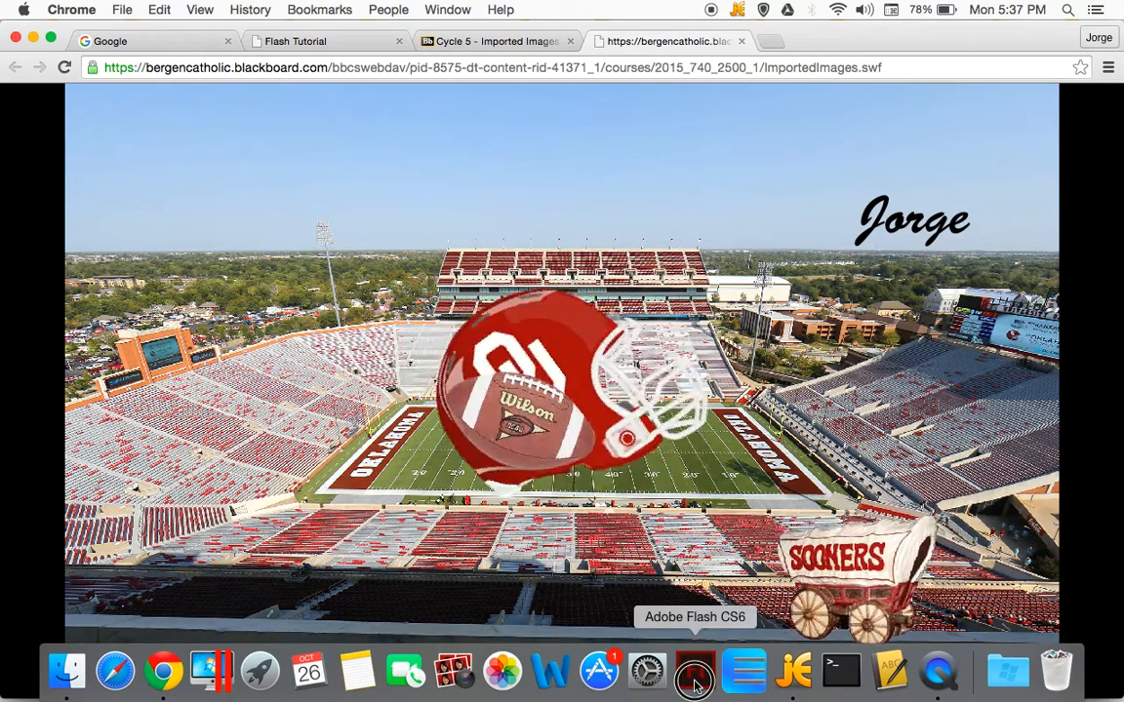
left_click(695, 686)
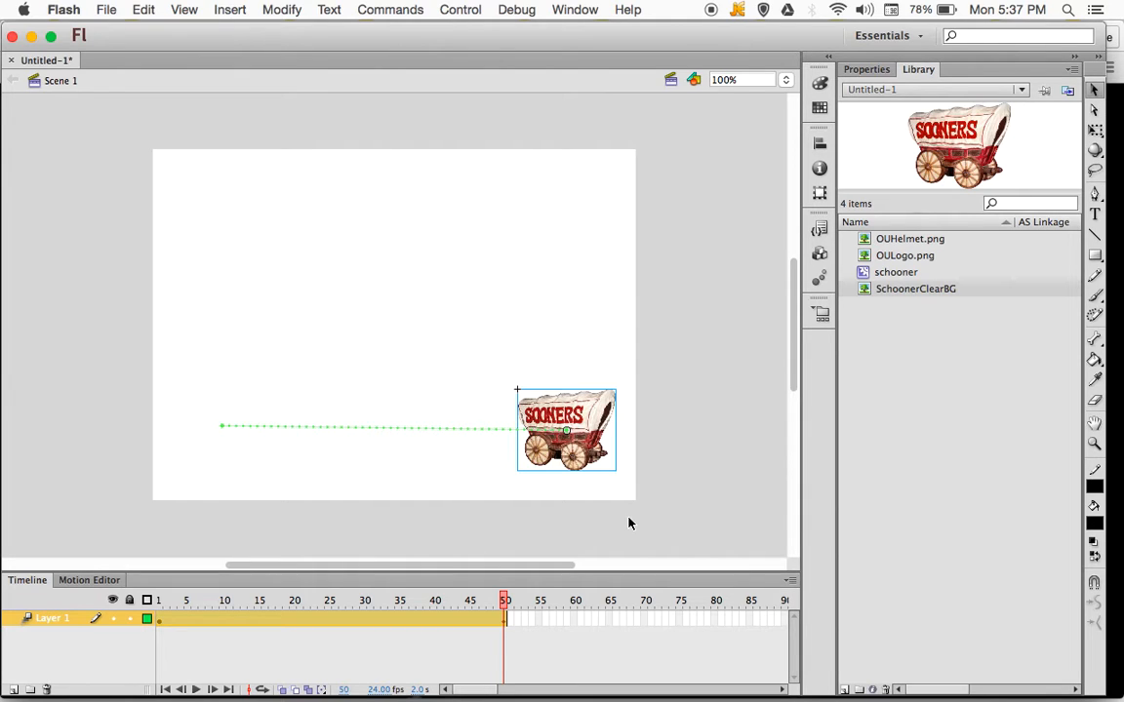
key("Return")
key("Return")
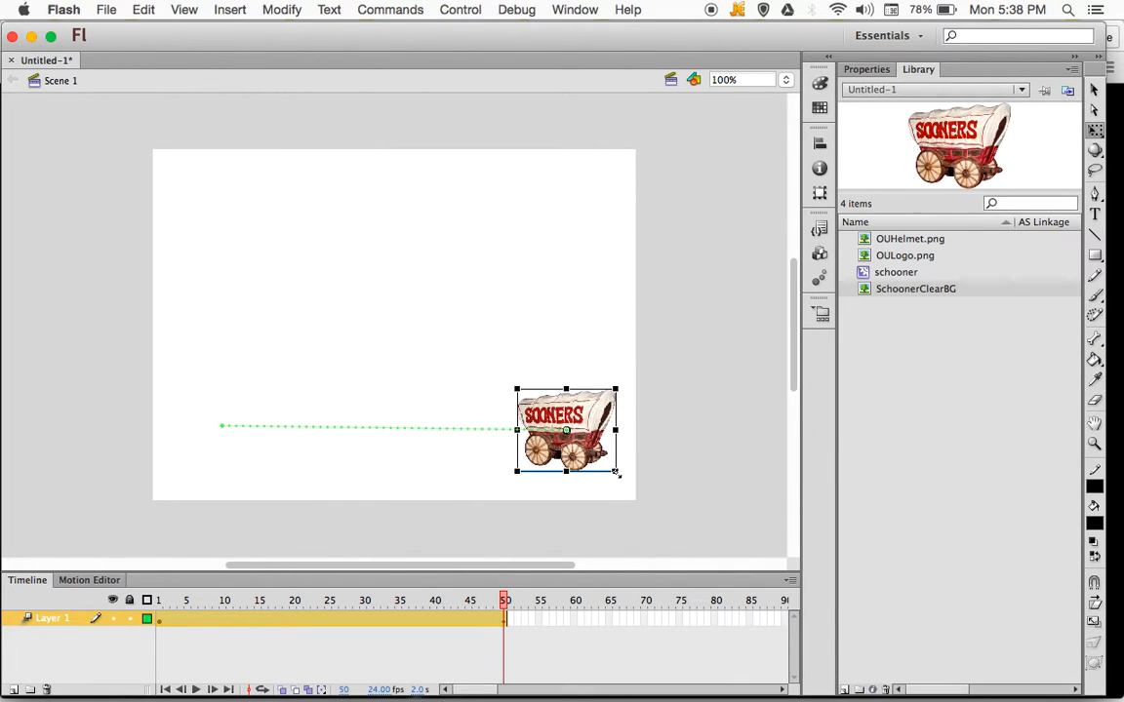
Try rotating the wagon freely at frame 50 with the Free Transform tool, playing the animation to check its motion
left_click_drag(645, 514, 592, 456)
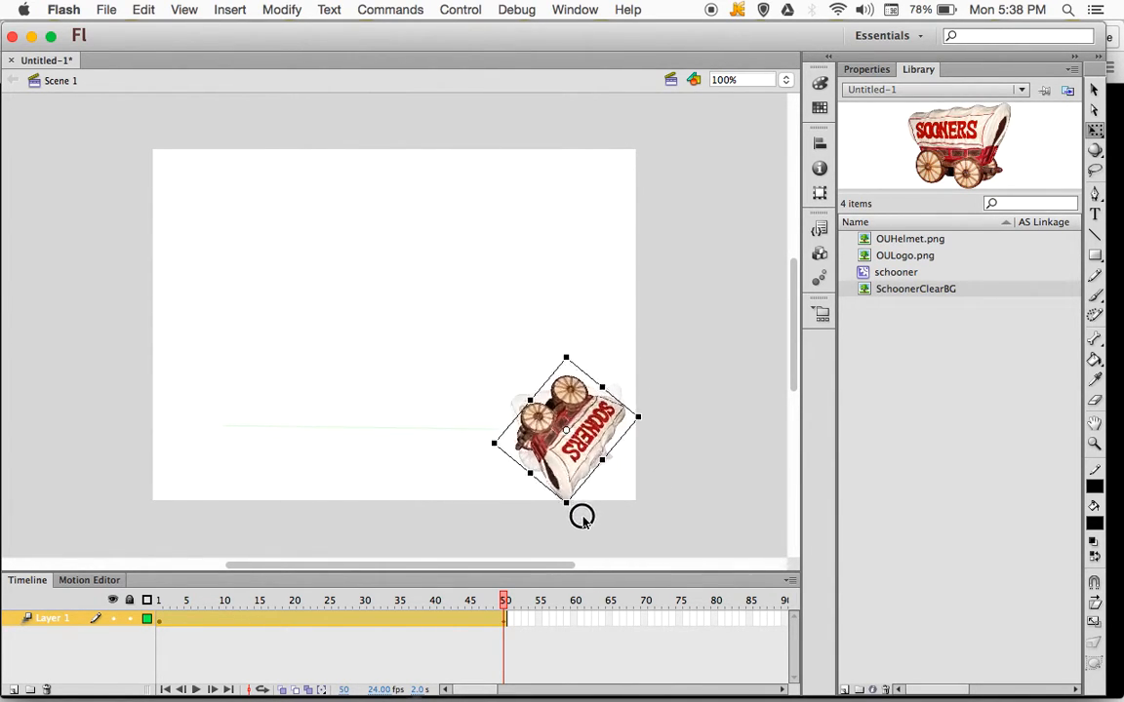
left_click_drag(470, 414, 502, 293)
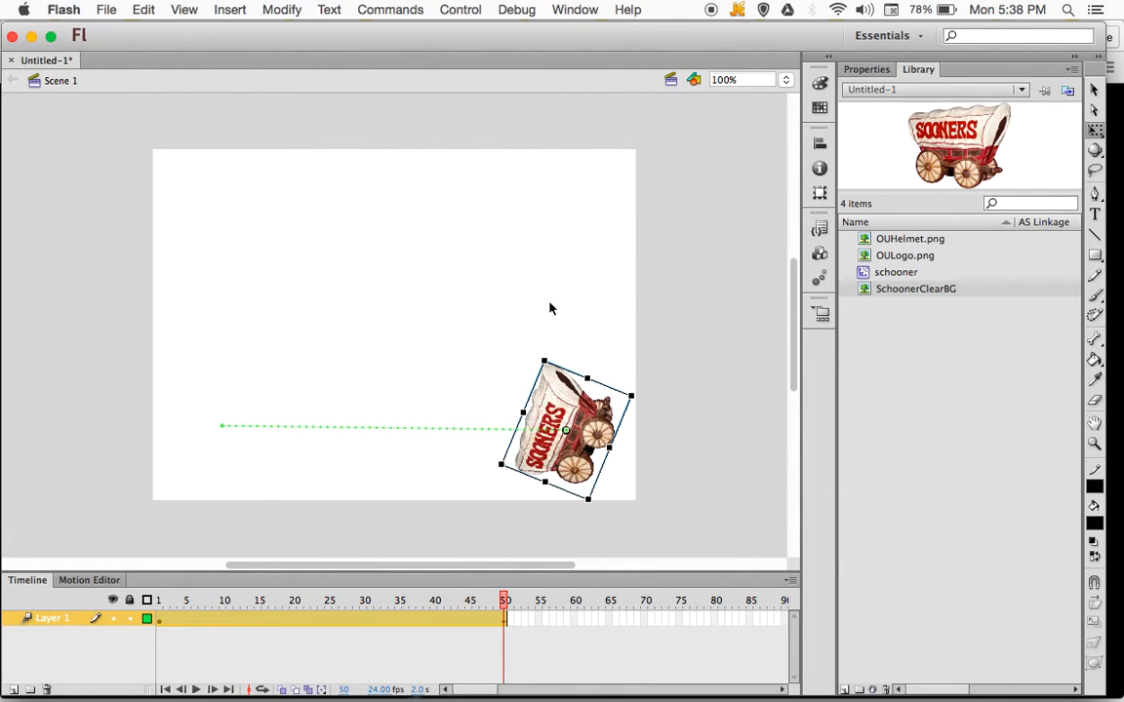
left_click_drag(549, 353, 643, 452)
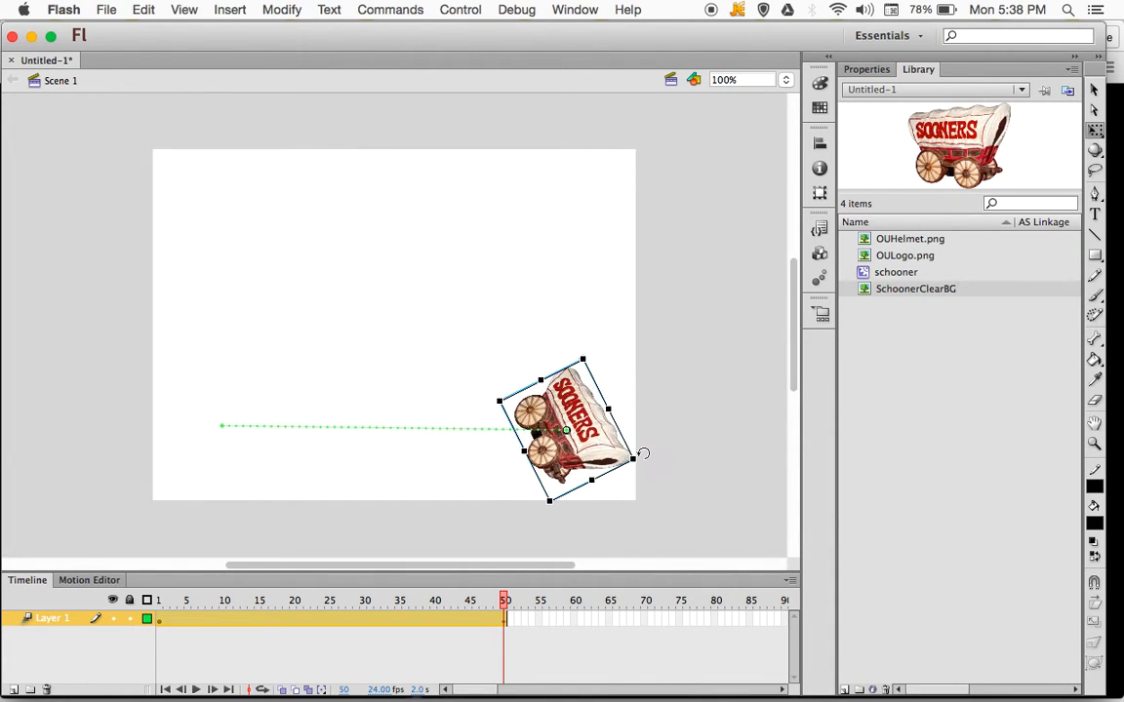
key("Return")
left_click_drag(642, 454, 649, 364)
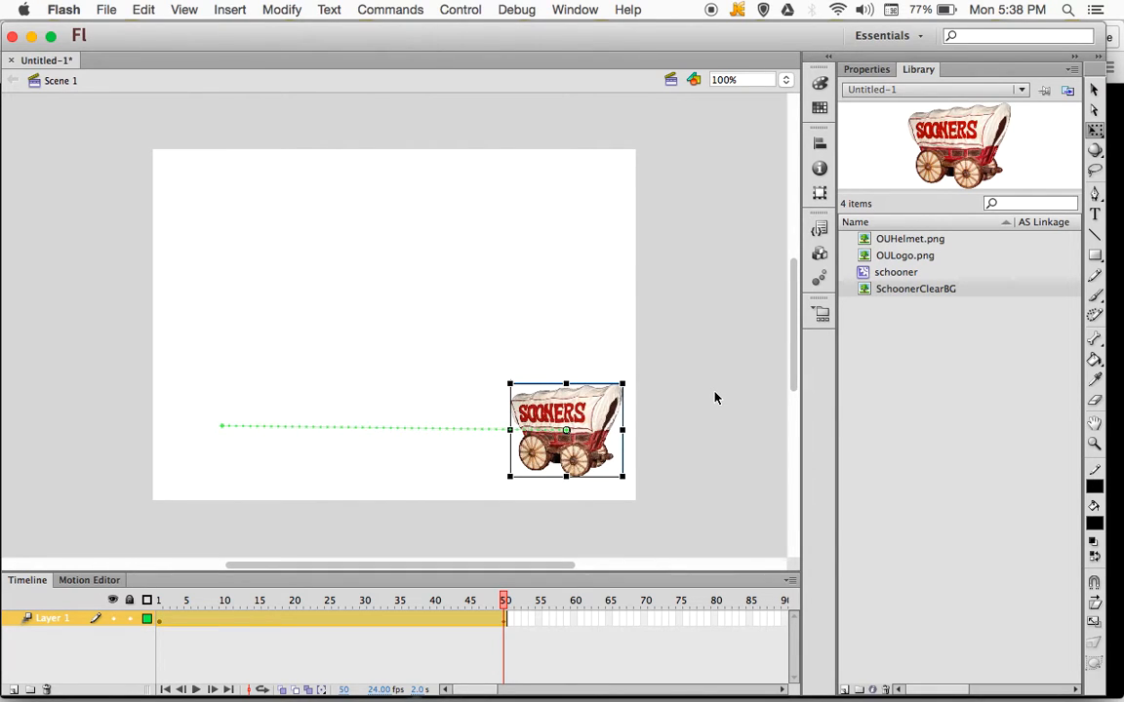
key("Return")
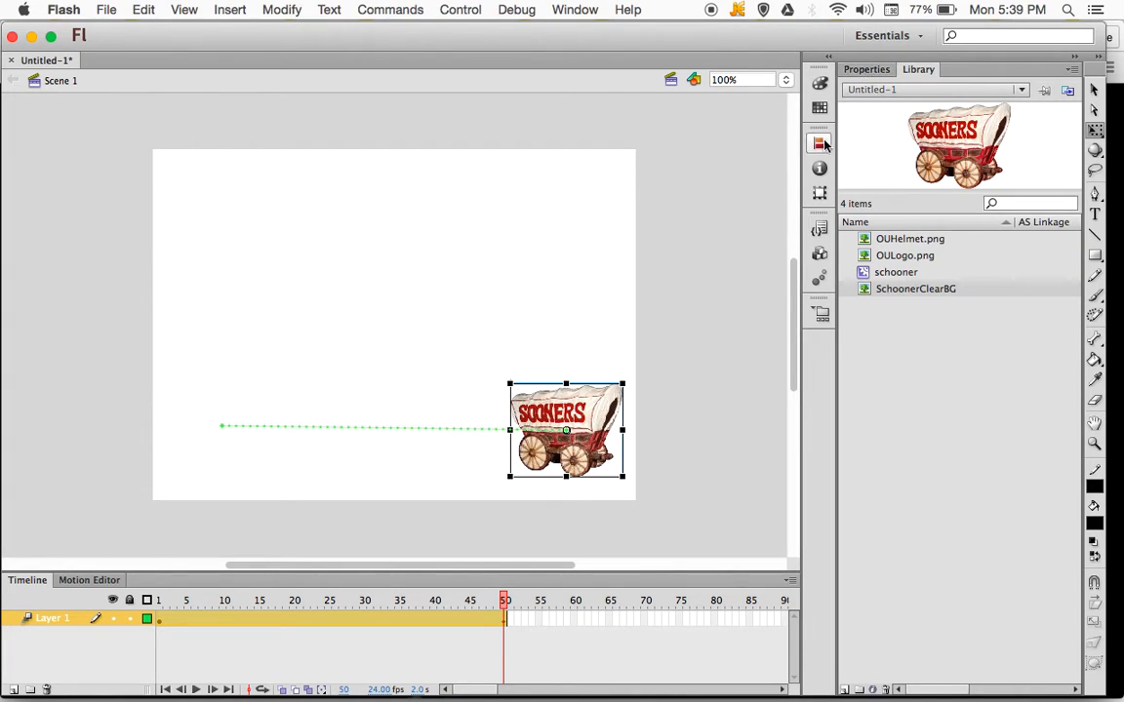
Compare the wagon's scale and rotation values at frames 50 and 1, and play the tween
left_click(820, 194)
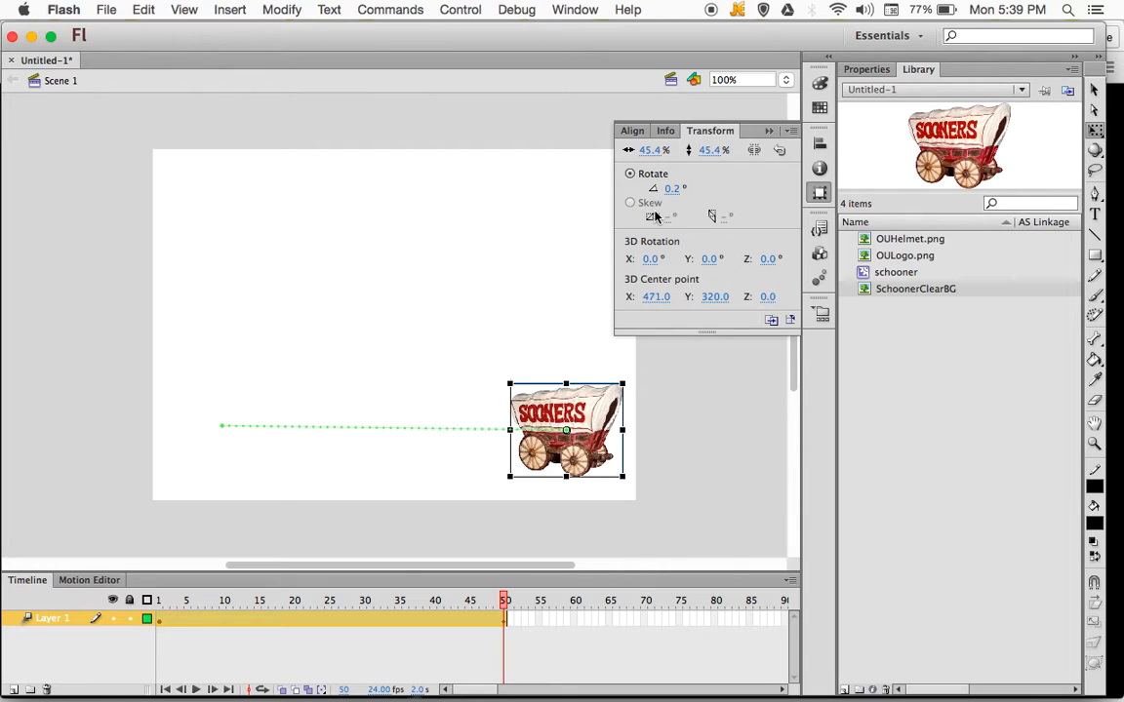
left_click(163, 622)
left_click(824, 193)
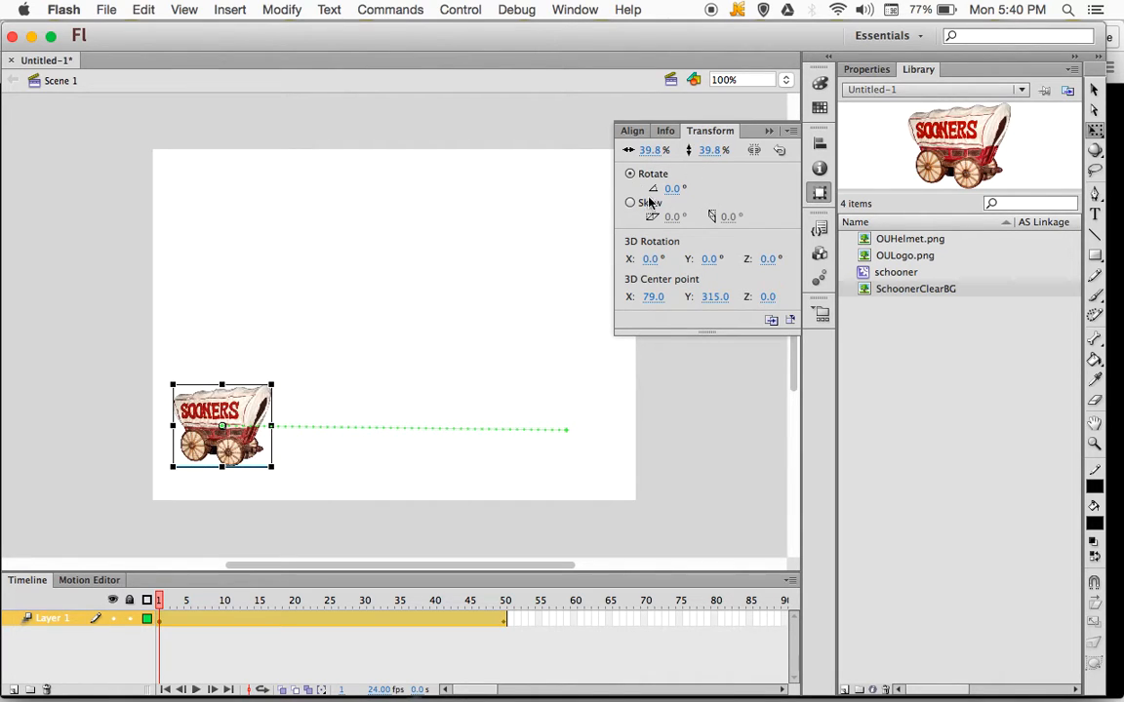
key("Return")
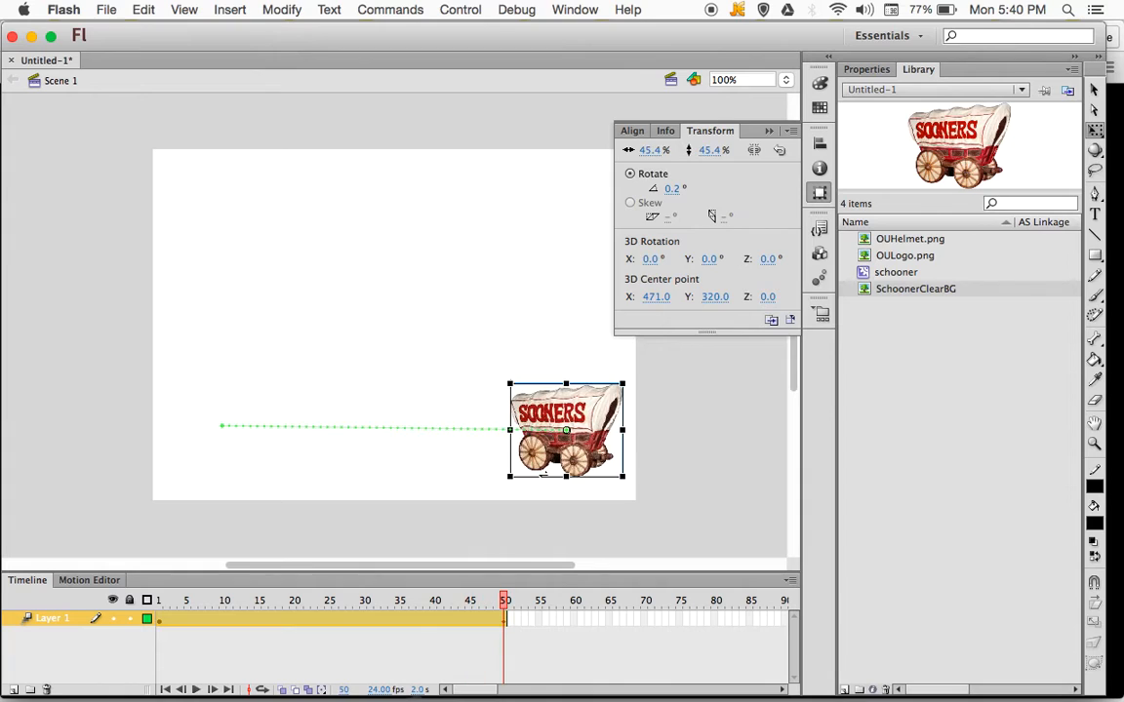
key("Return")
Enlarge the wagon at frame 50 to about 85.2% and check its transform values against frame 1
left_click_drag(624, 478, 672, 520)
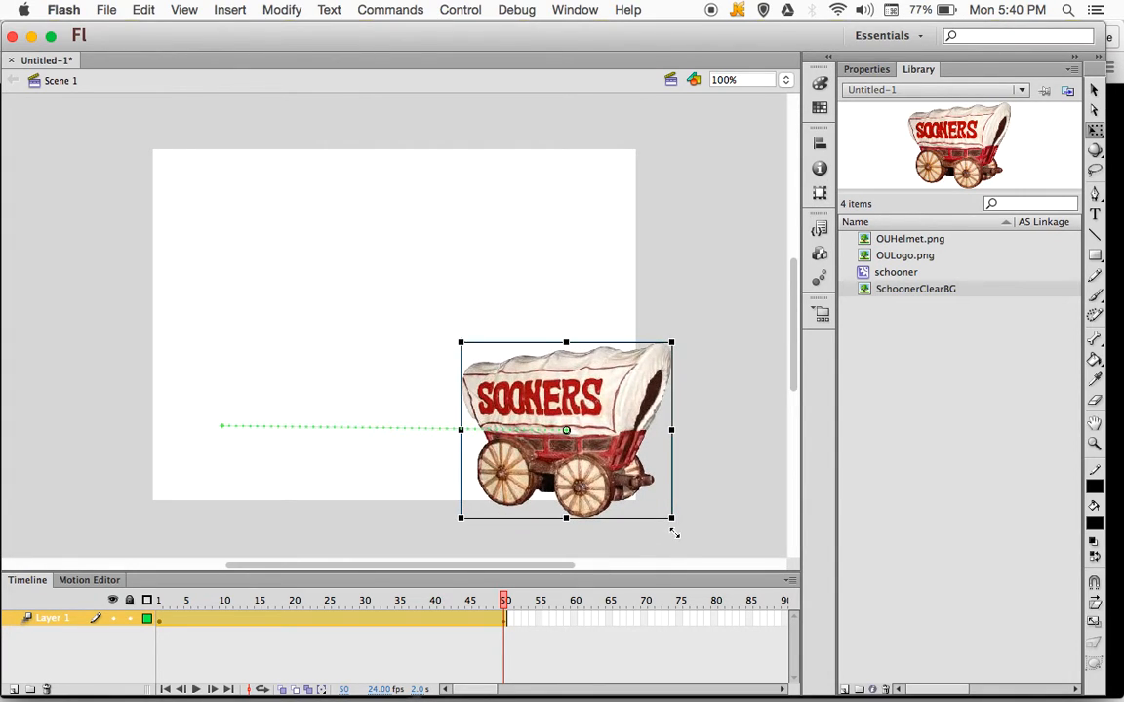
left_click(821, 194)
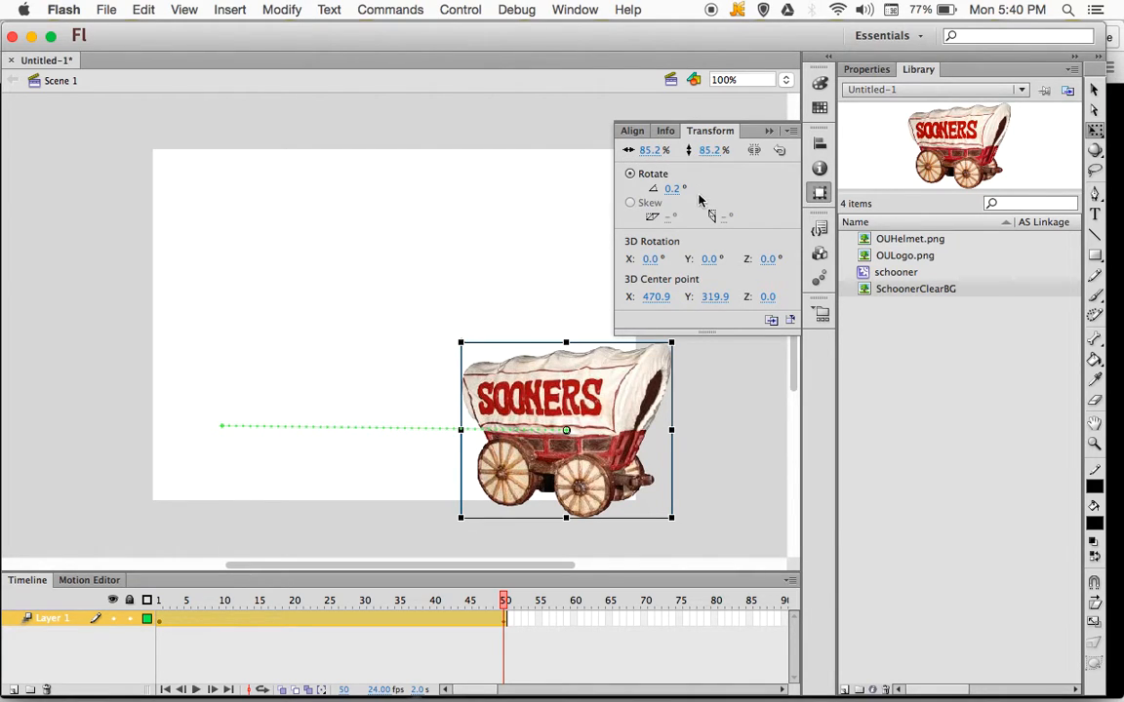
left_click(159, 619)
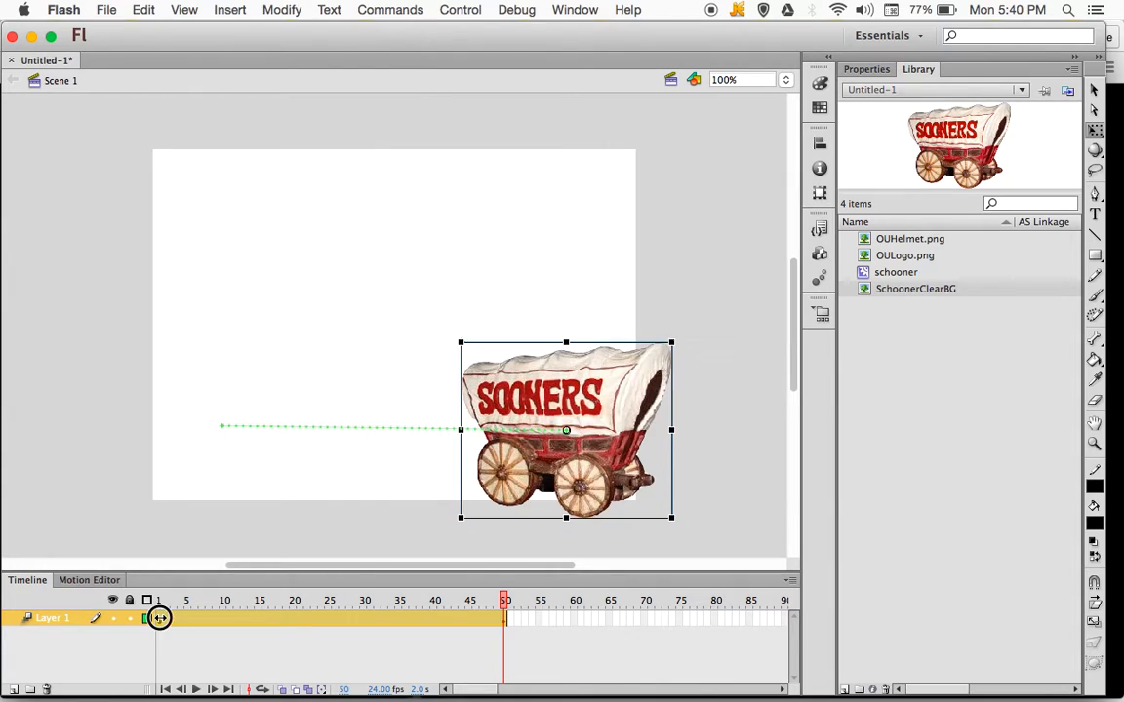
left_click(819, 192)
key("Return")
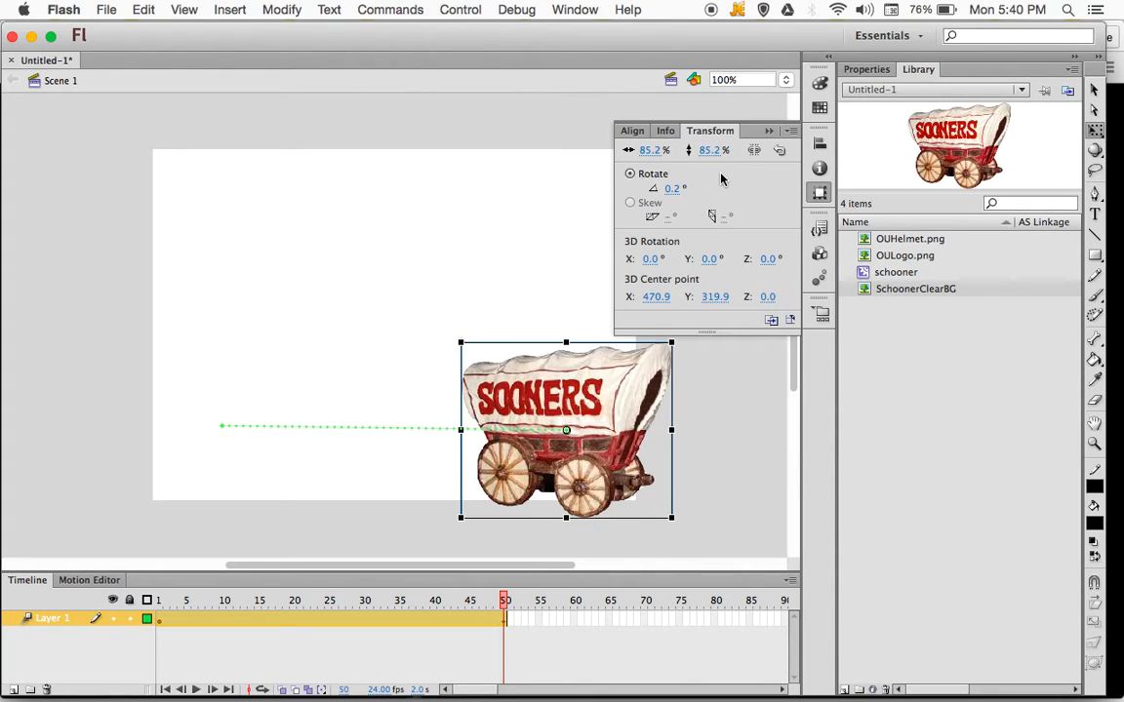
Scale the wagon at frame 50 down to about 65.3% and reposition it inside the lower-right area of the stage
left_click(715, 415)
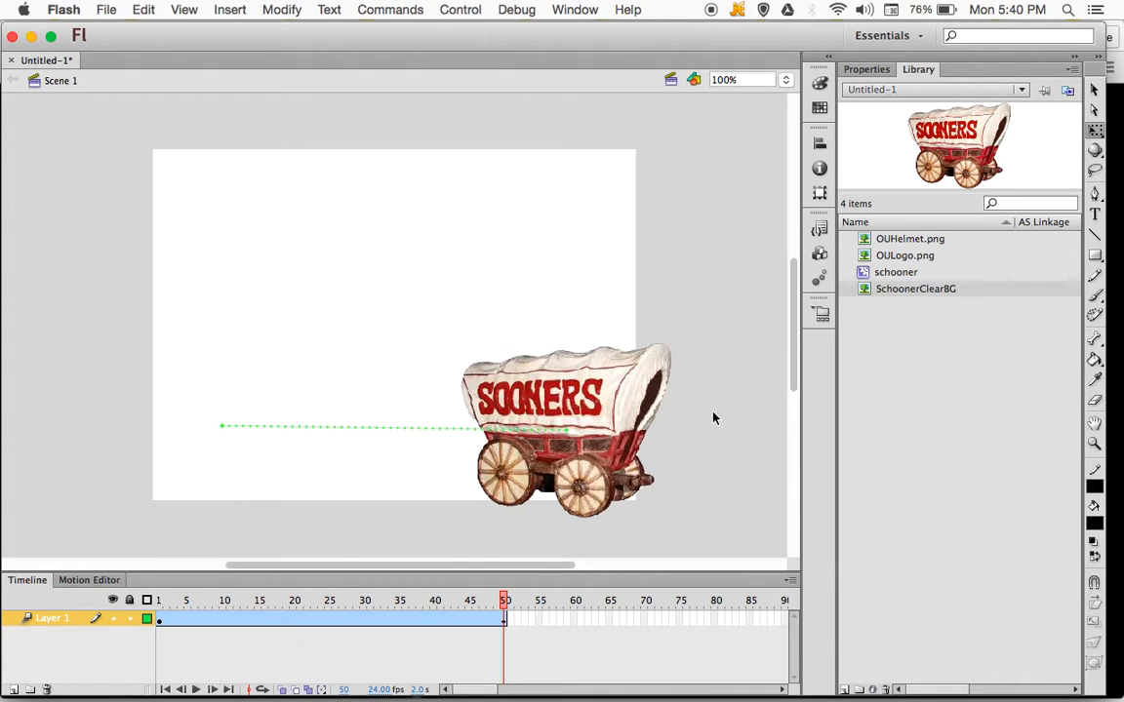
left_click_drag(614, 400, 570, 371)
left_click_drag(629, 490, 603, 470)
left_click_drag(572, 359, 589, 376)
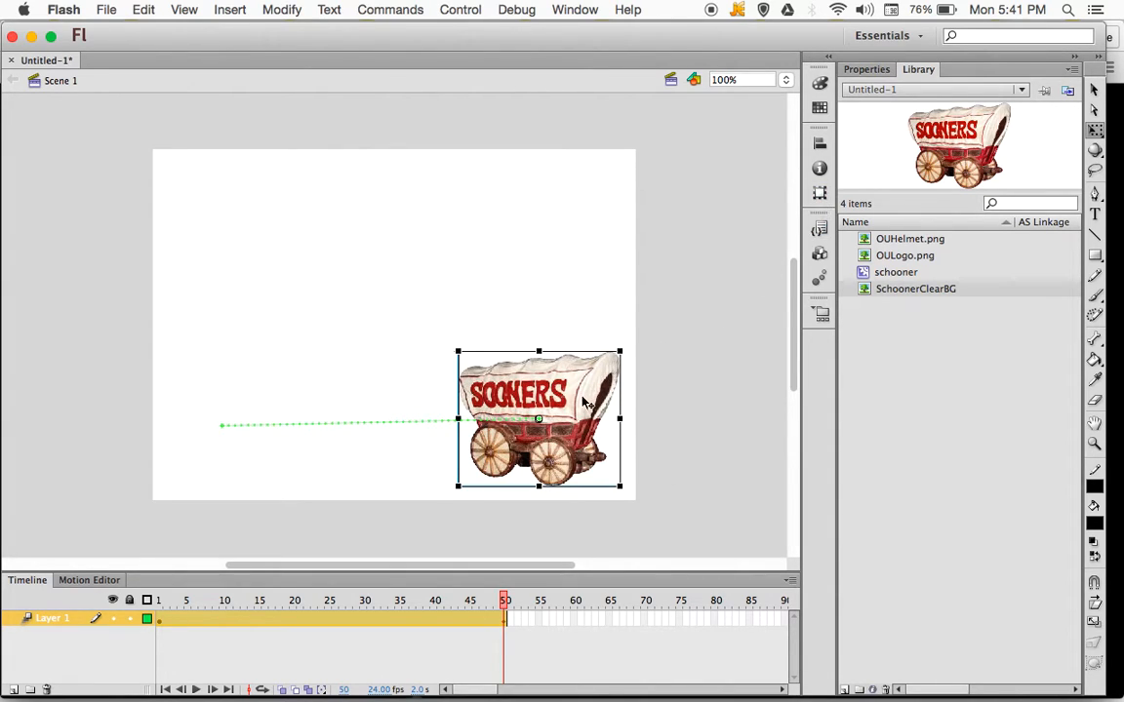
Set the wagon's rotation at frame 50 to -360 degrees
key("v")
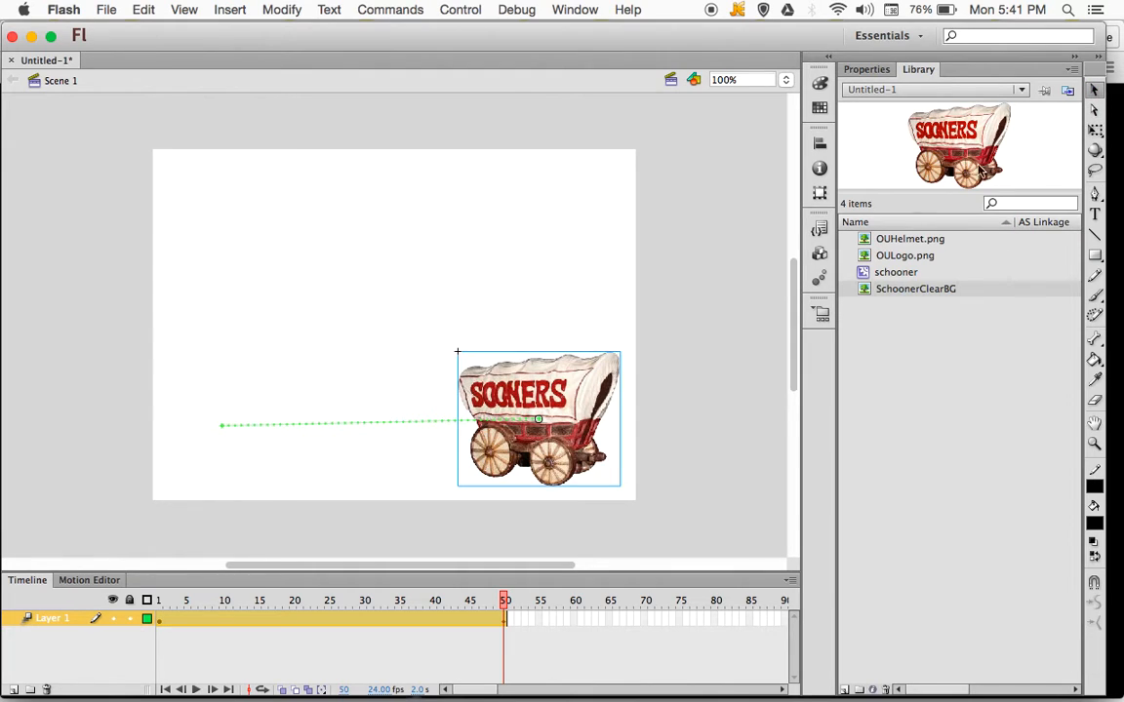
left_click(820, 193)
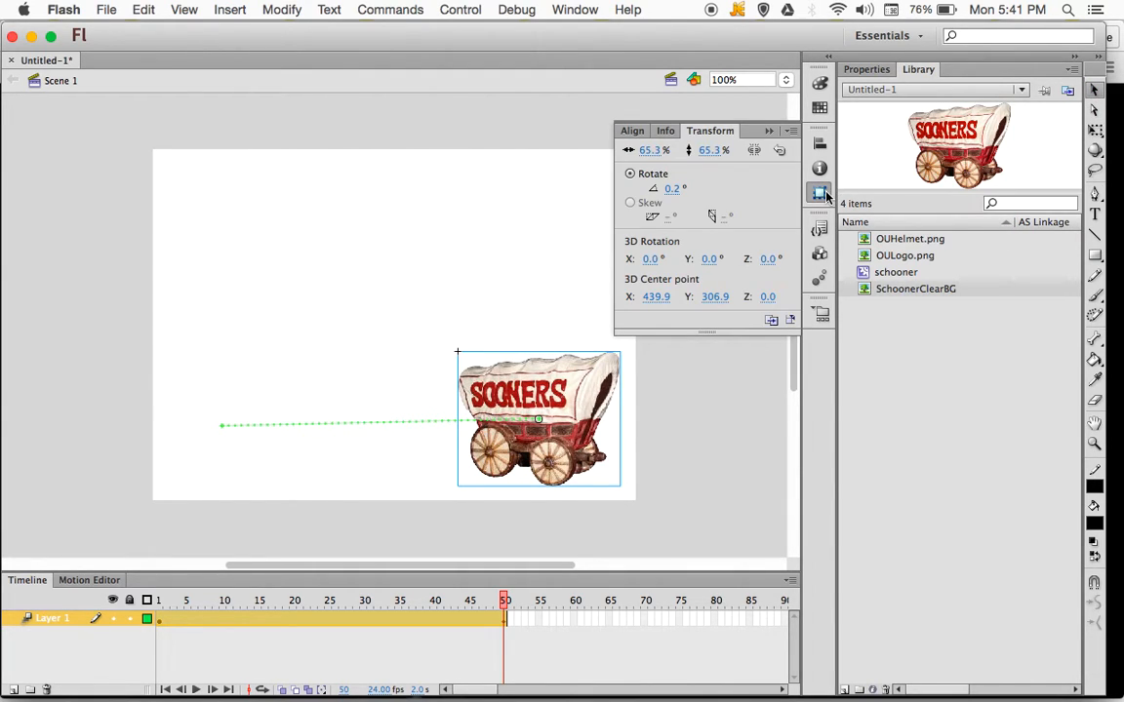
left_click(673, 189)
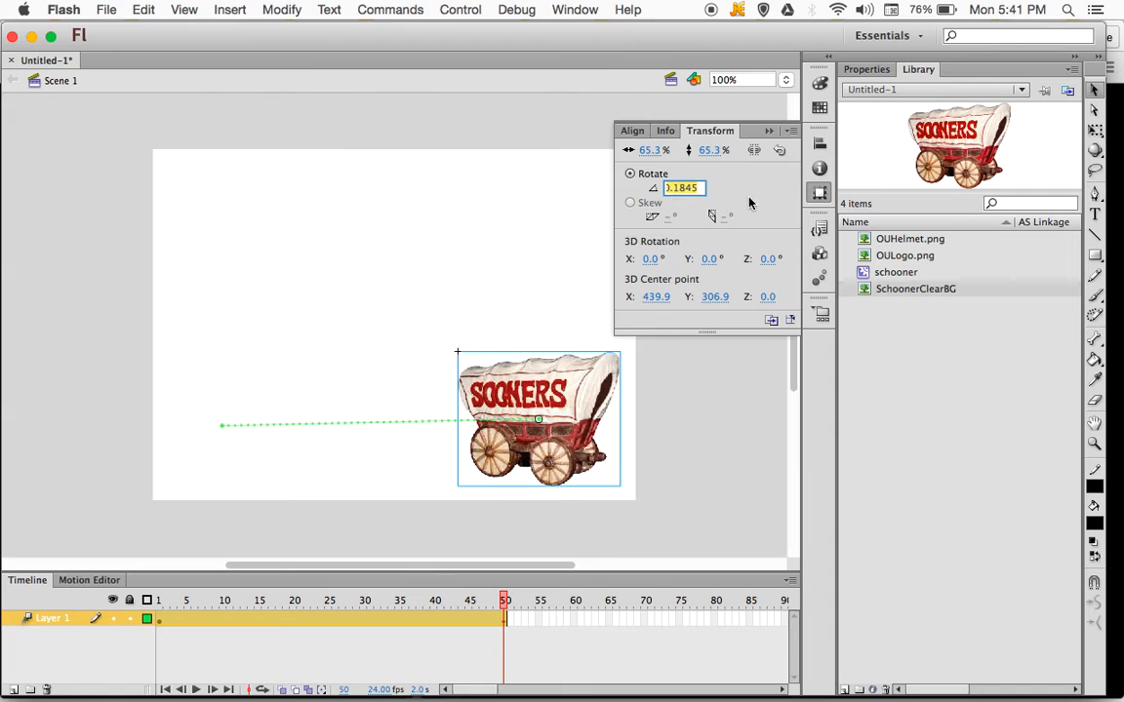
type("-360")
key("Return")
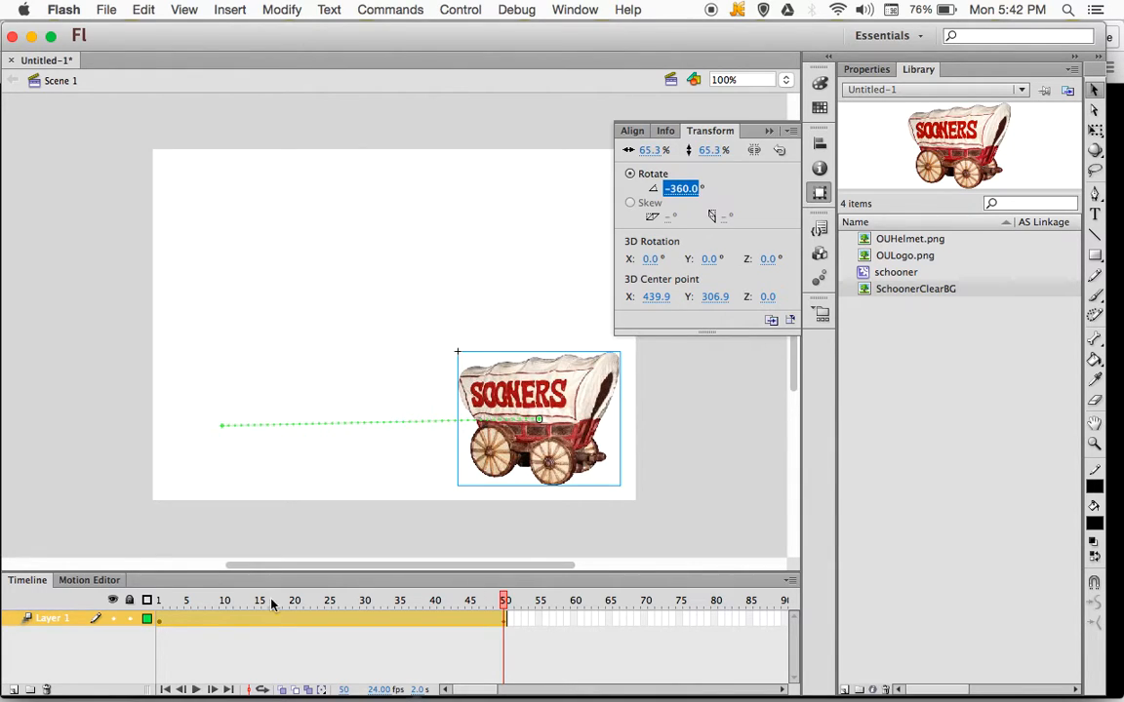
Compare the wagon's rotation values at frames 1 and 50, and play the animation to review its full counterclockwise turn
left_click(163, 621)
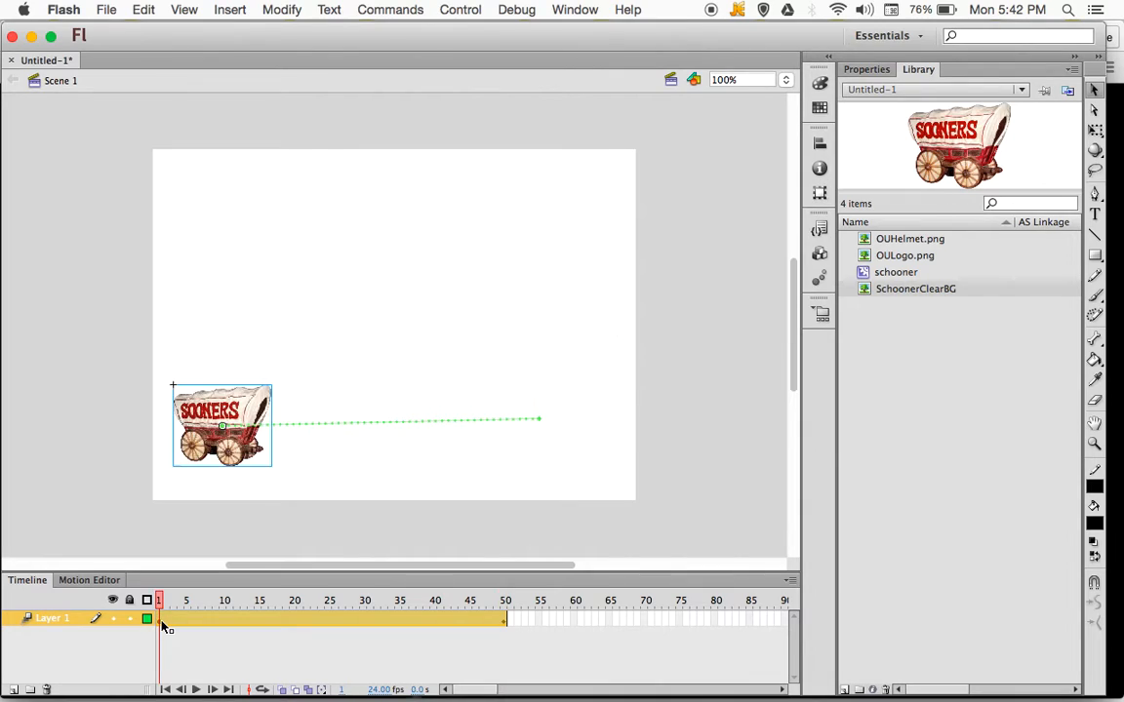
left_click(819, 192)
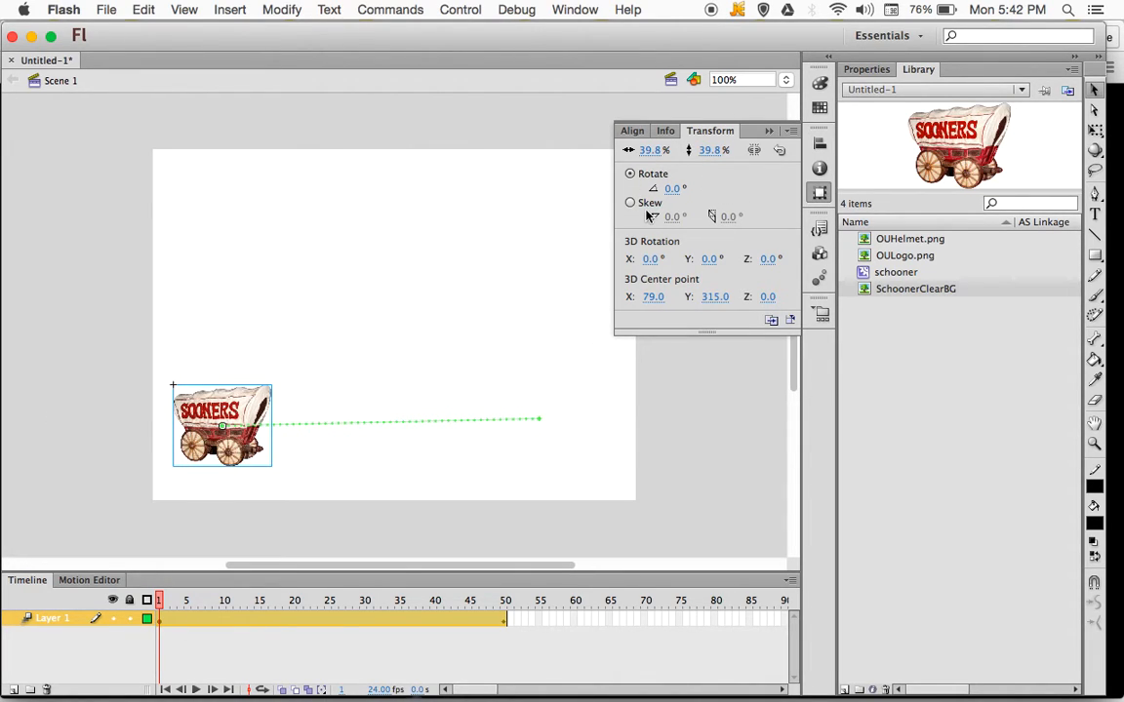
left_click(505, 619)
left_click(820, 192)
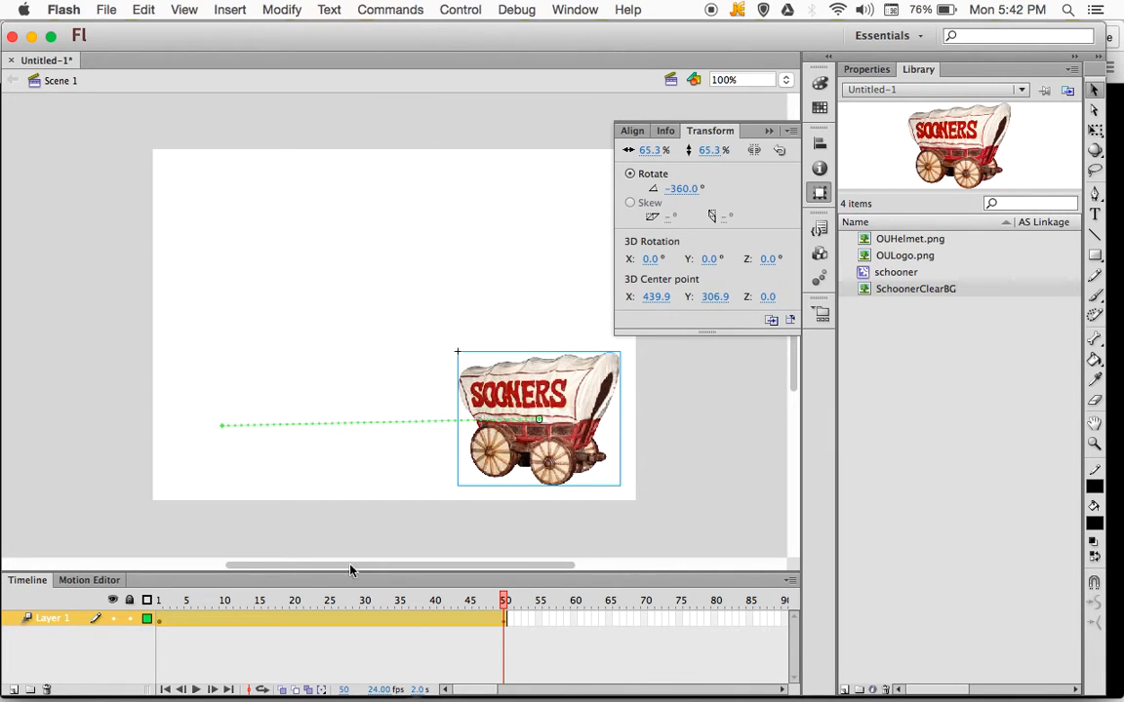
left_click(165, 622)
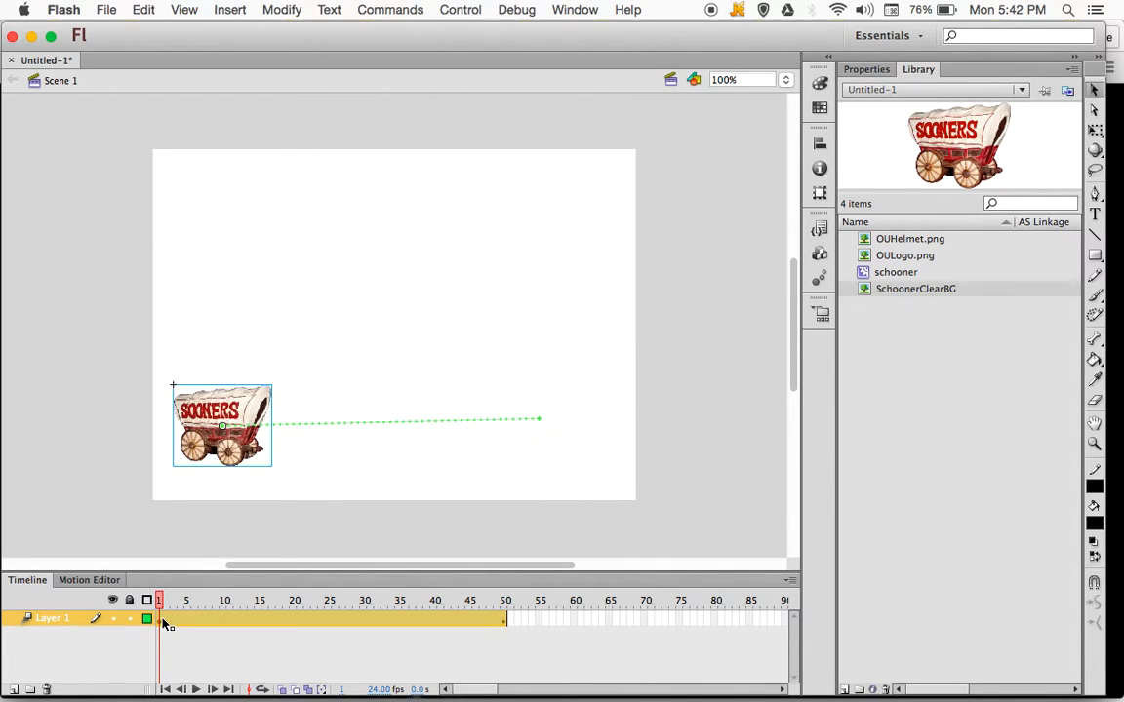
key("Return")
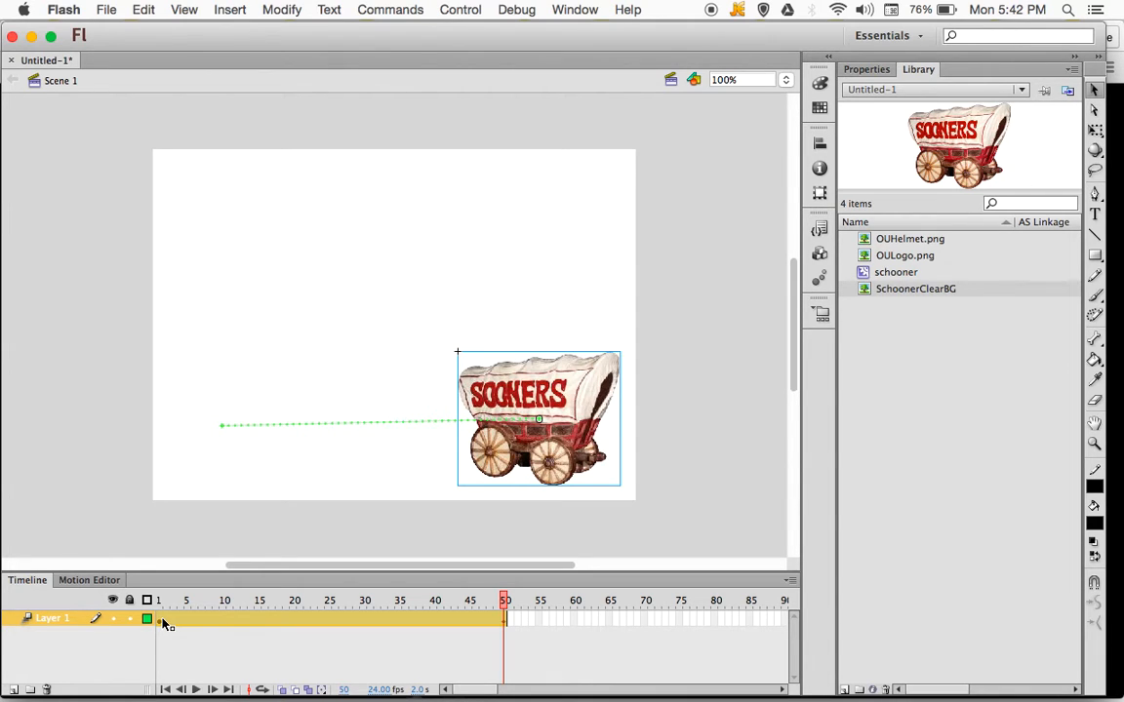
key("Return")
key("Return")
Extend the Layer 1 tween to frame 80 and move the wagon to the upper-left area of the stage there
left_click(715, 621)
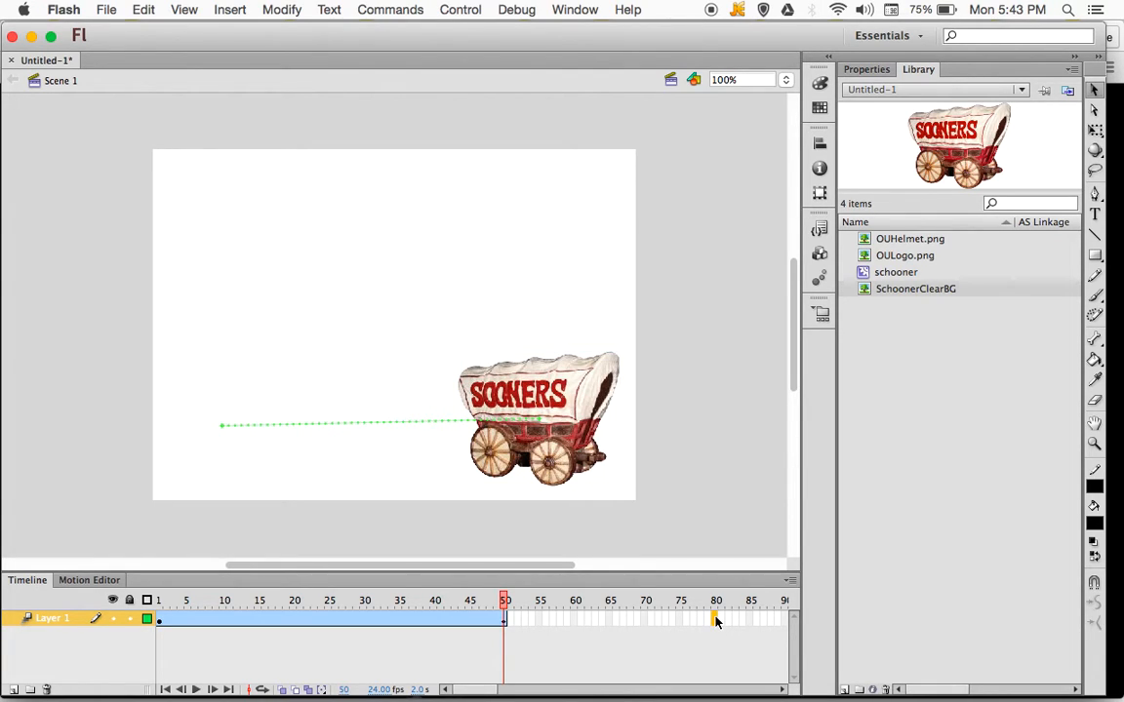
key("F5")
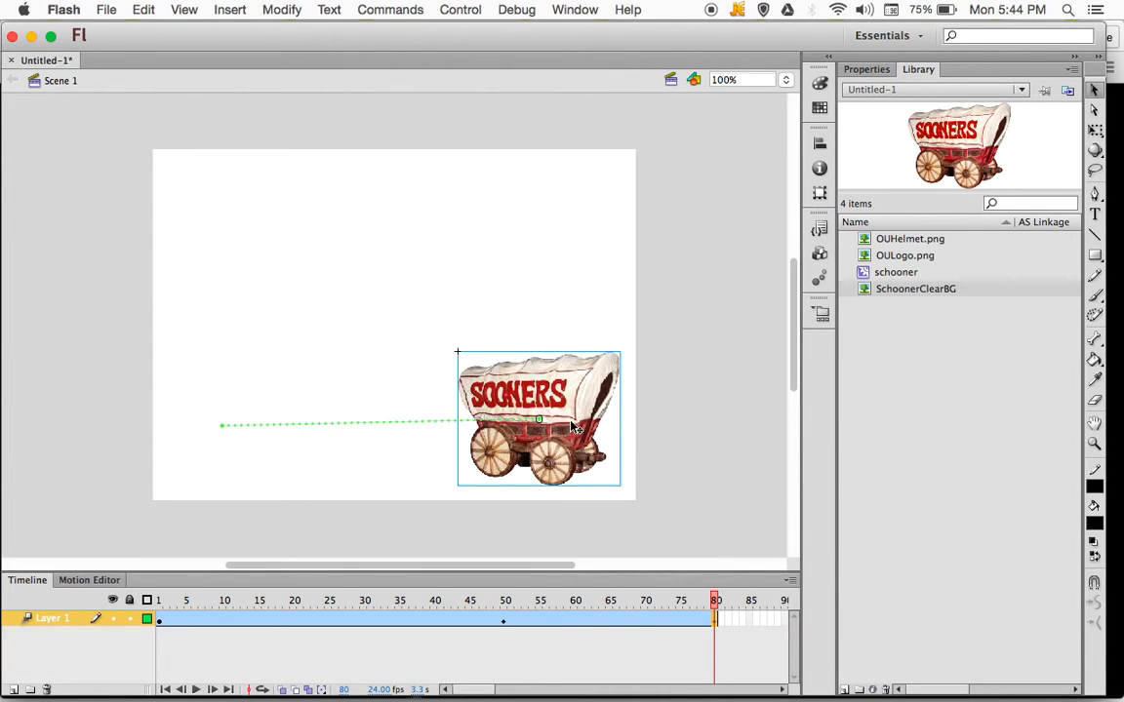
left_click_drag(548, 393, 266, 207)
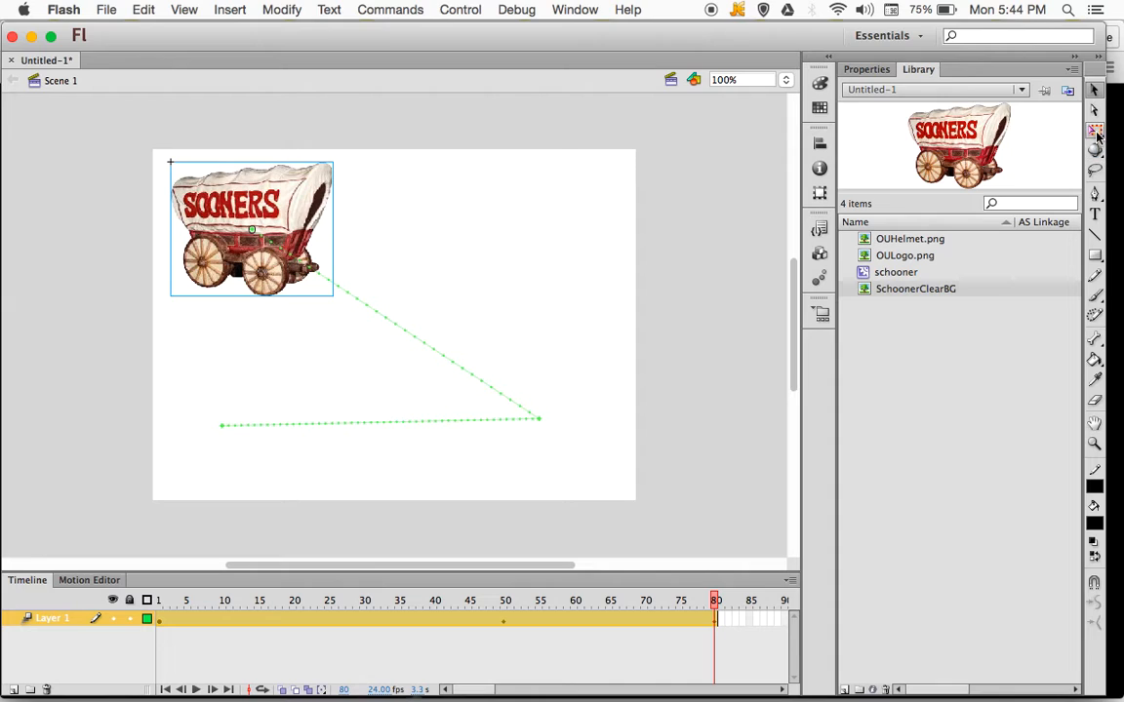
Scale the wagon at frame 80 down to about 46.6% with the Free Transform tool and check its transform values
key("q")
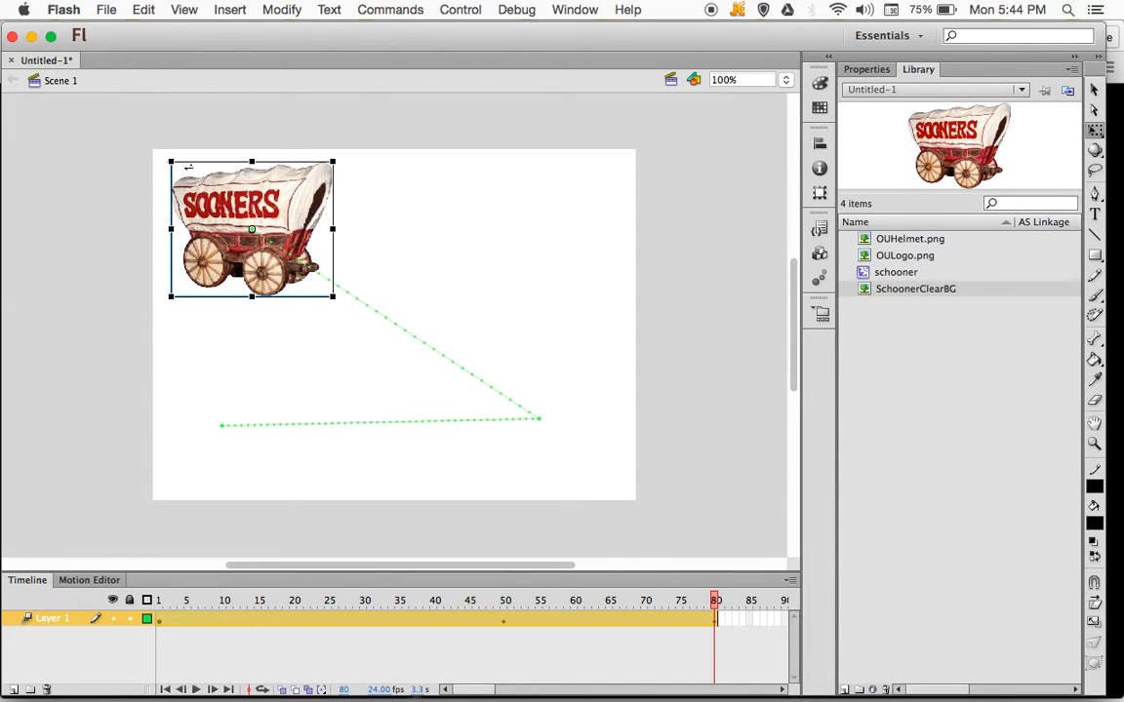
left_click_drag(172, 160, 193, 181)
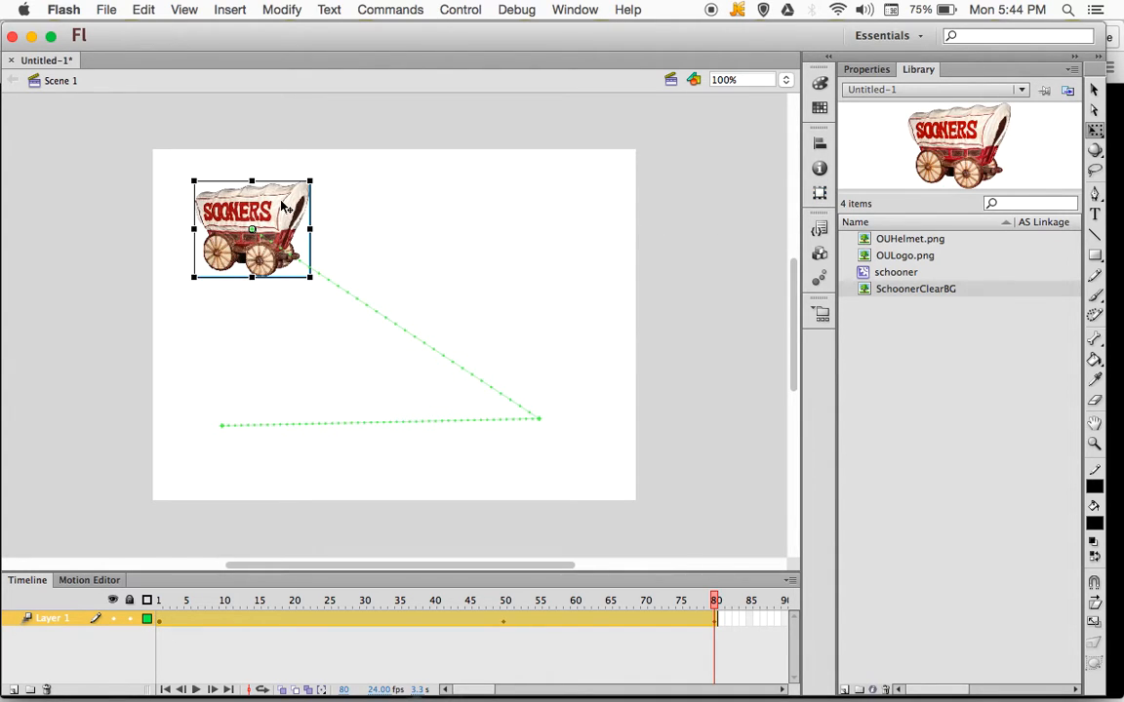
left_click(819, 194)
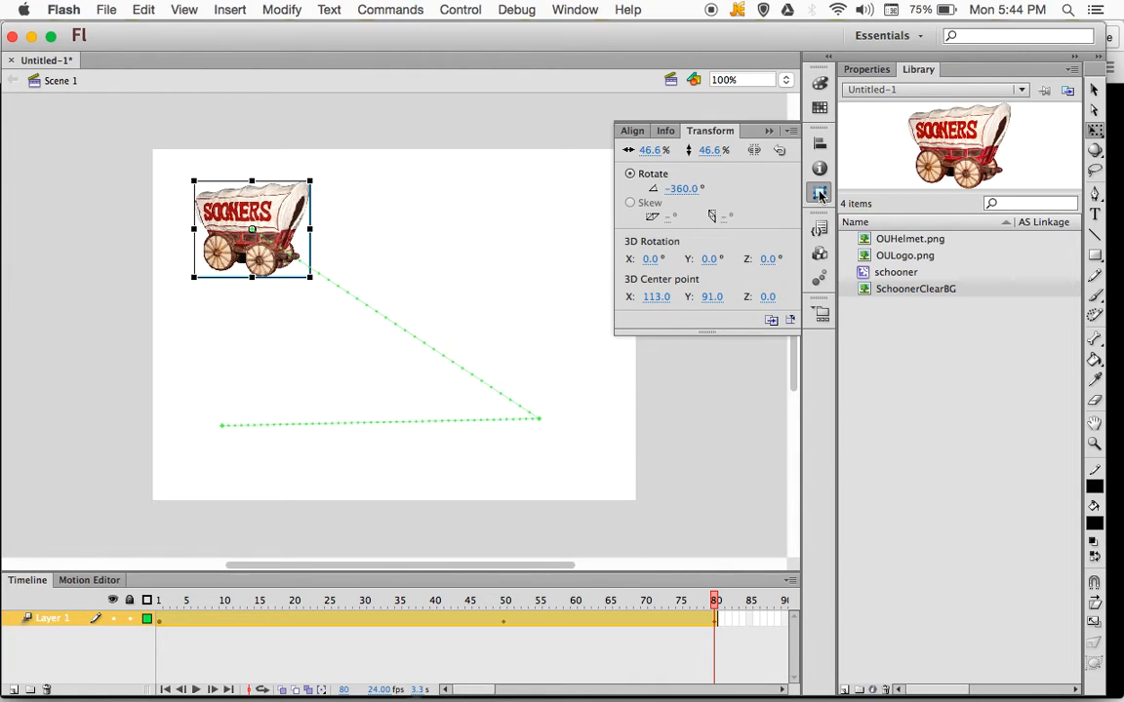
Set the wagon's rotation at frame 80 to 180 degrees
left_click(505, 620)
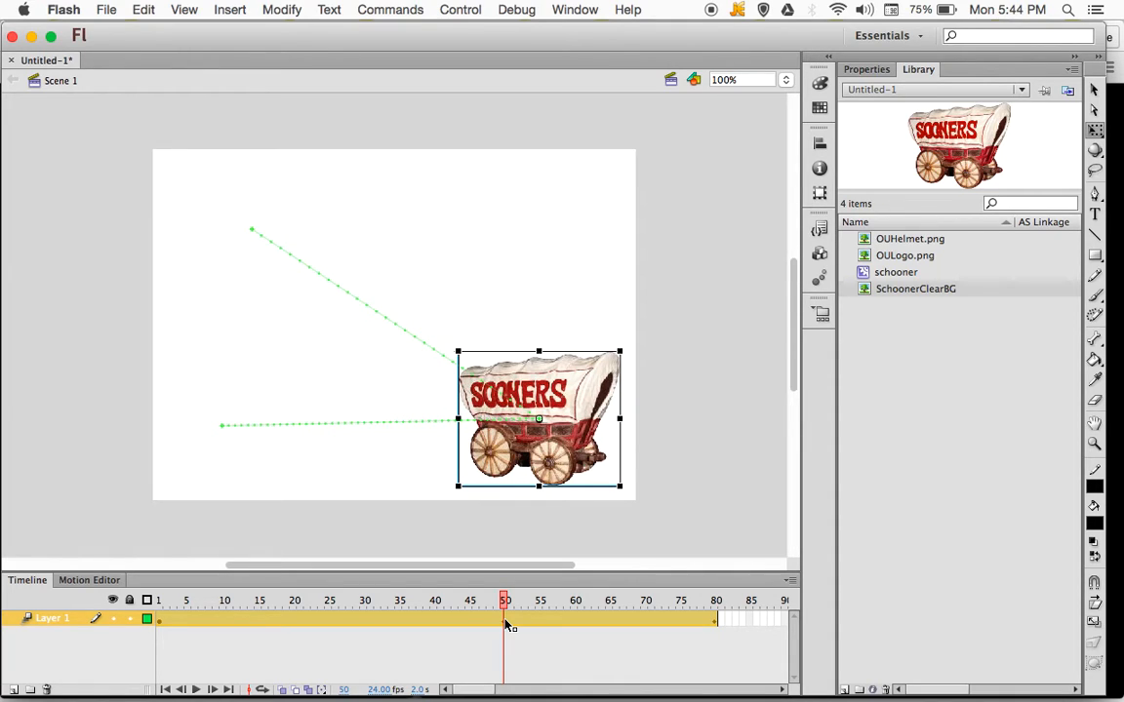
left_click(718, 622)
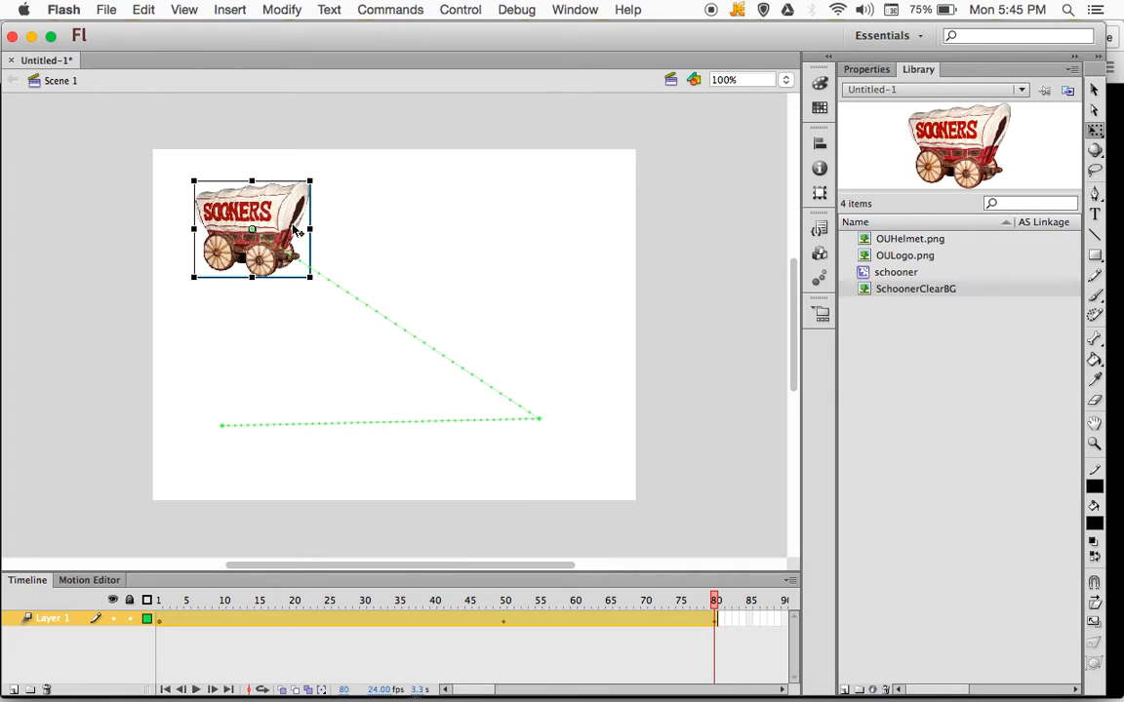
left_click(819, 192)
left_click(701, 190)
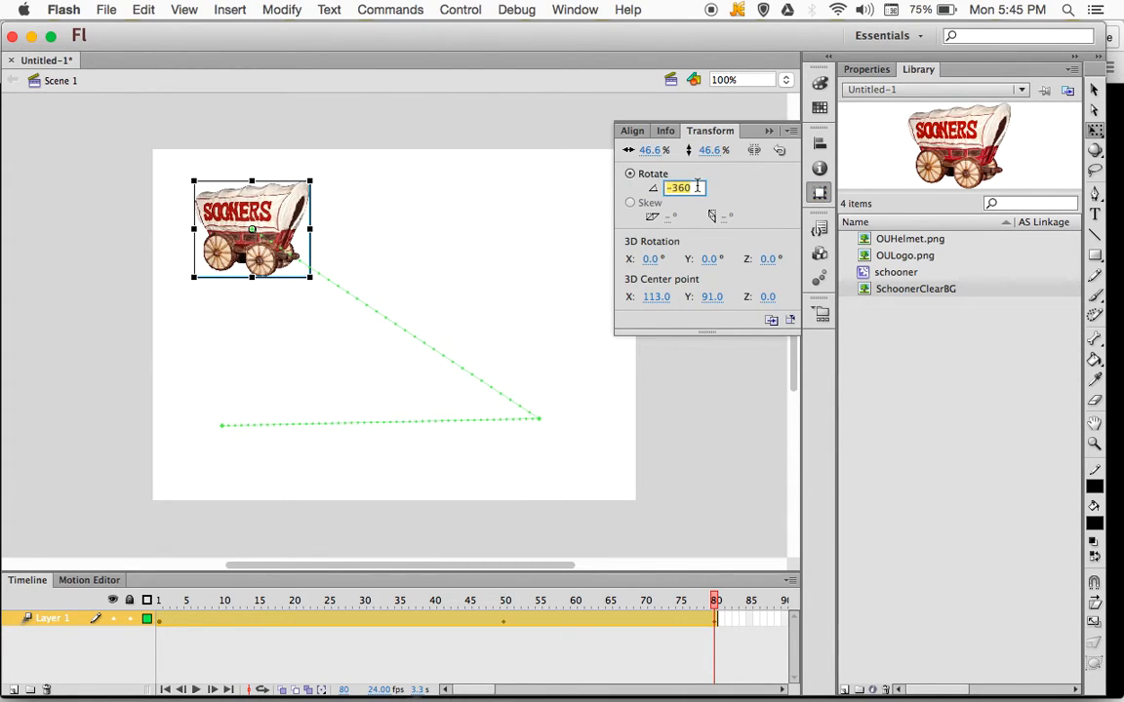
type("180")
key("Return")
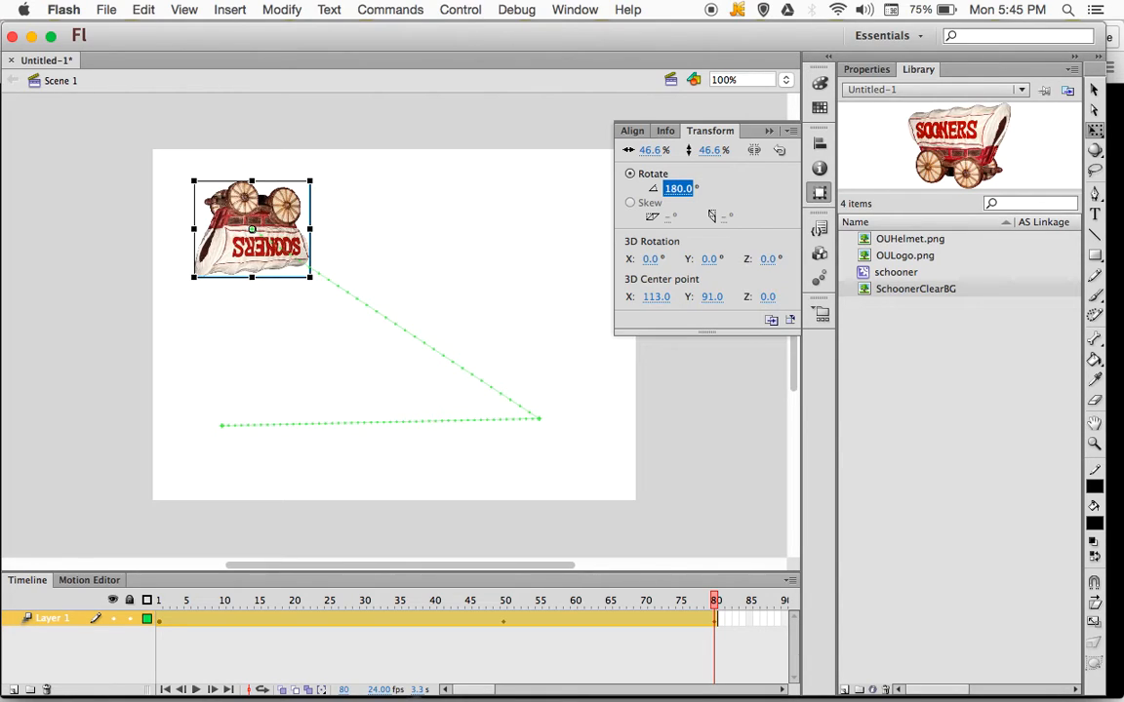
Play the animation from frame 1 to review the wagon's rotation between frames 50 and 80
left_click(160, 622)
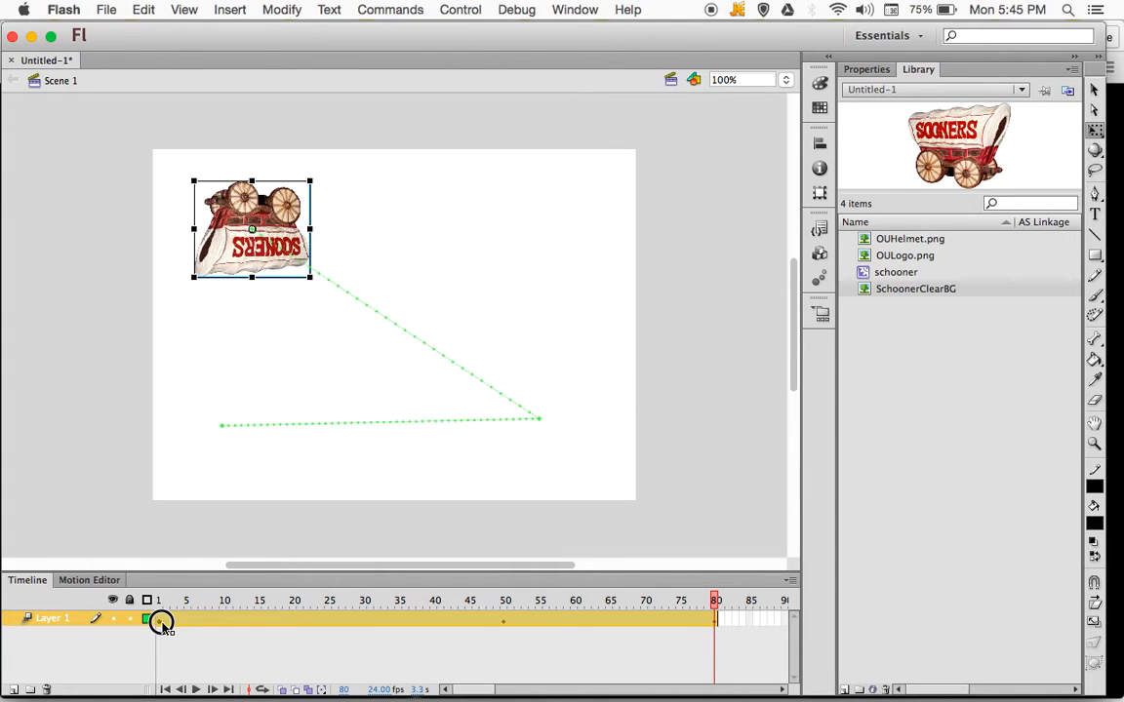
key("Return")
key("Return")
key("Return")
Extend the Layer 1 tween to frame 111 and move the wagon to the upper-right area of the stage there
left_click_drag(479, 691, 496, 687)
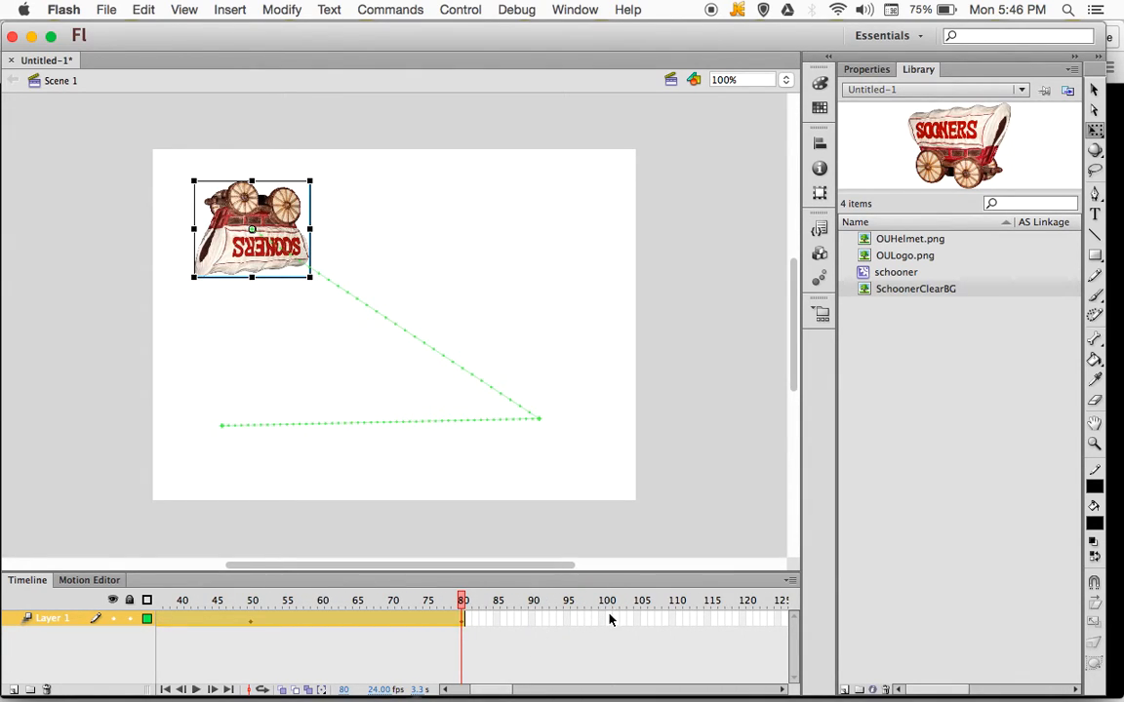
left_click(678, 620)
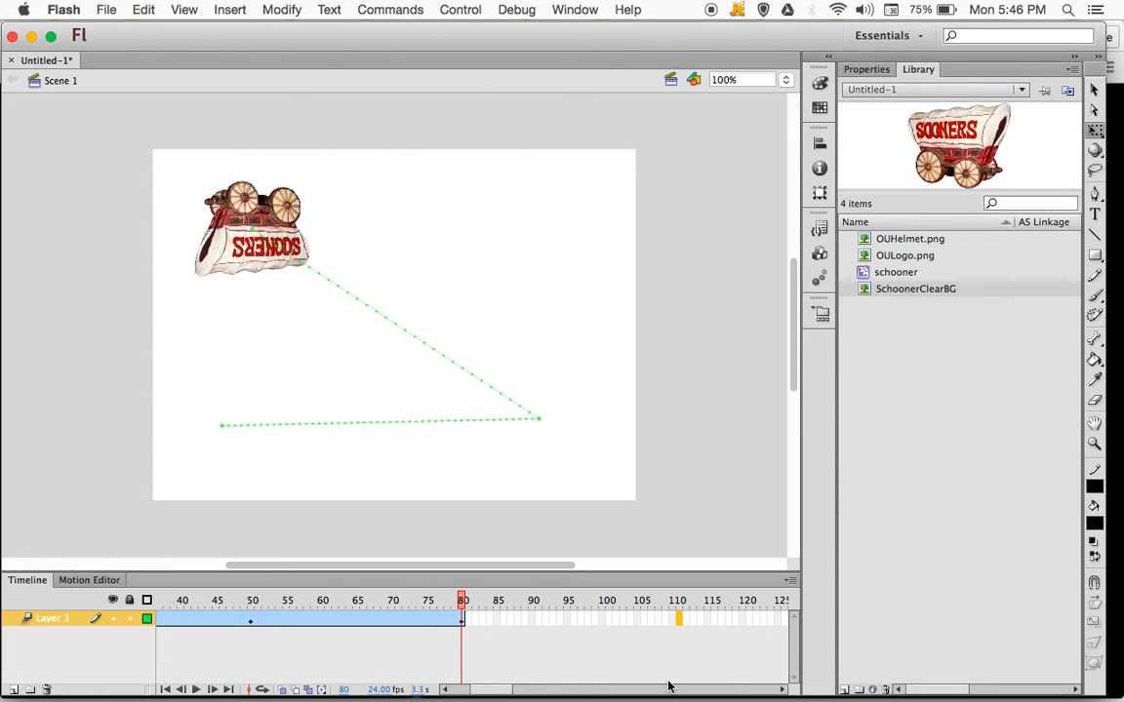
key("F5")
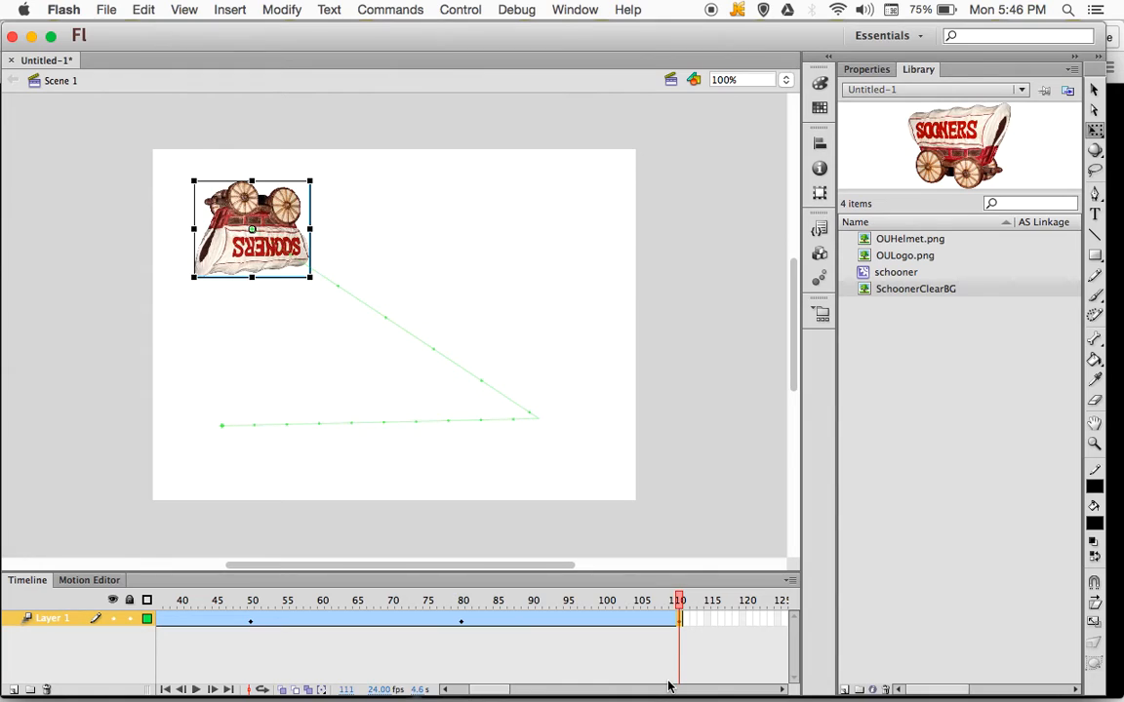
left_click_drag(298, 211, 599, 196)
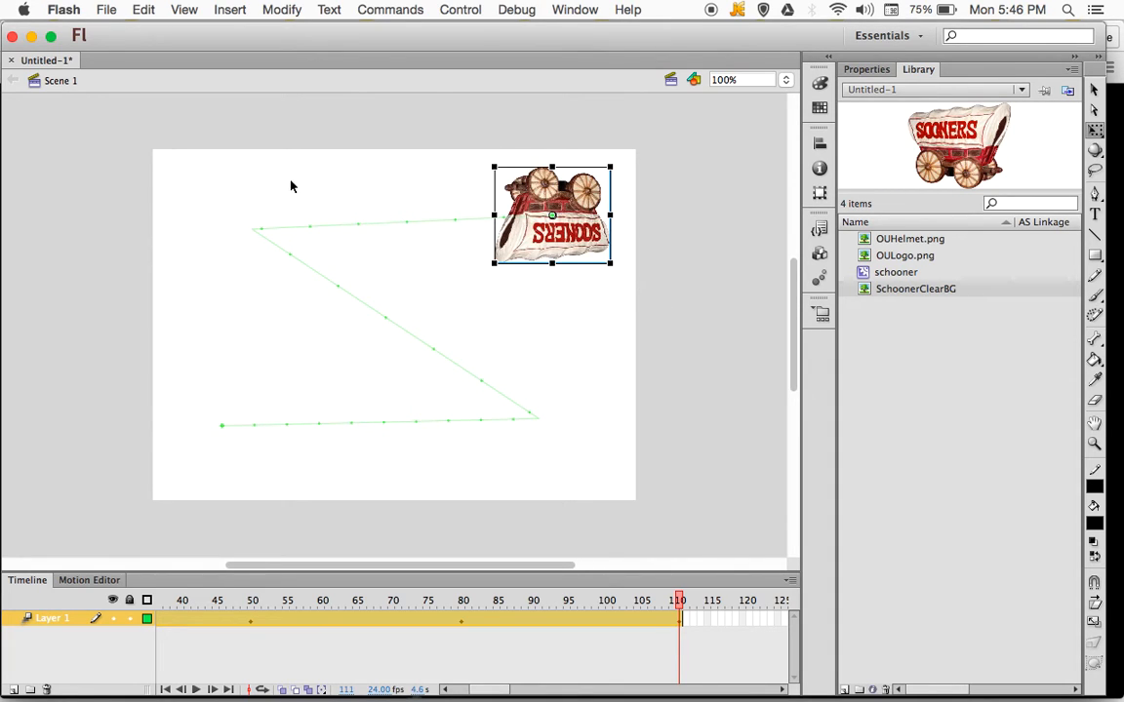
Check the wagon's rotation at frame 80, and set its rotation at frame 111 to 360 degrees
left_click(464, 625)
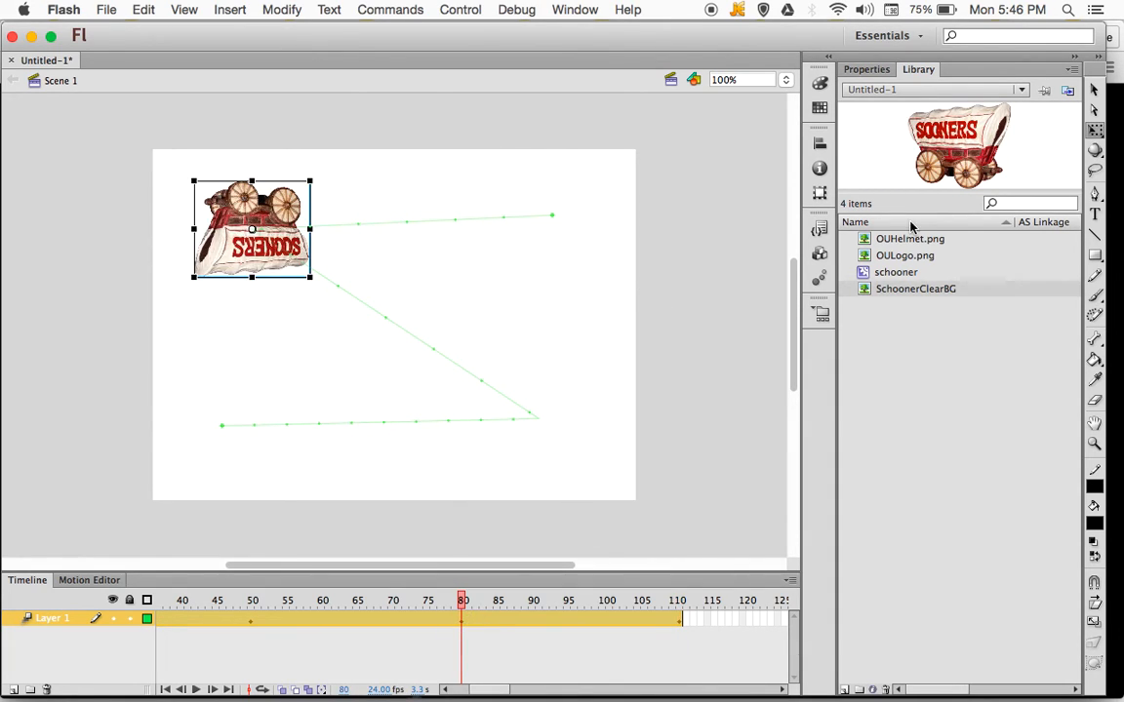
left_click(819, 193)
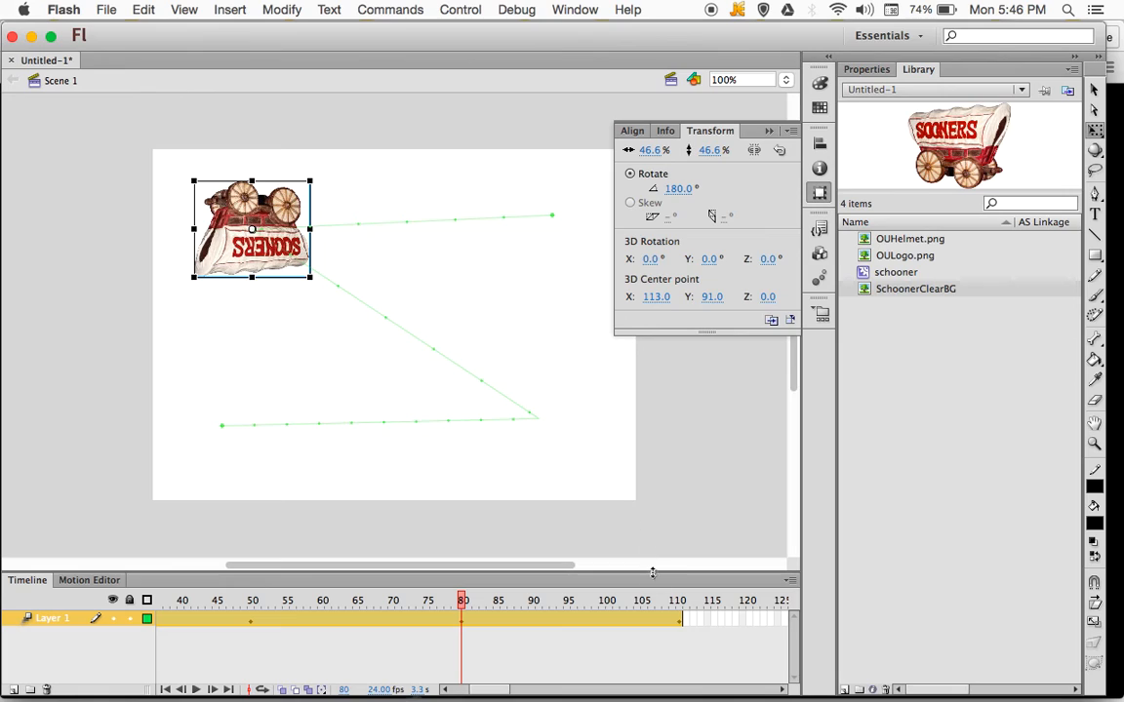
left_click(680, 621)
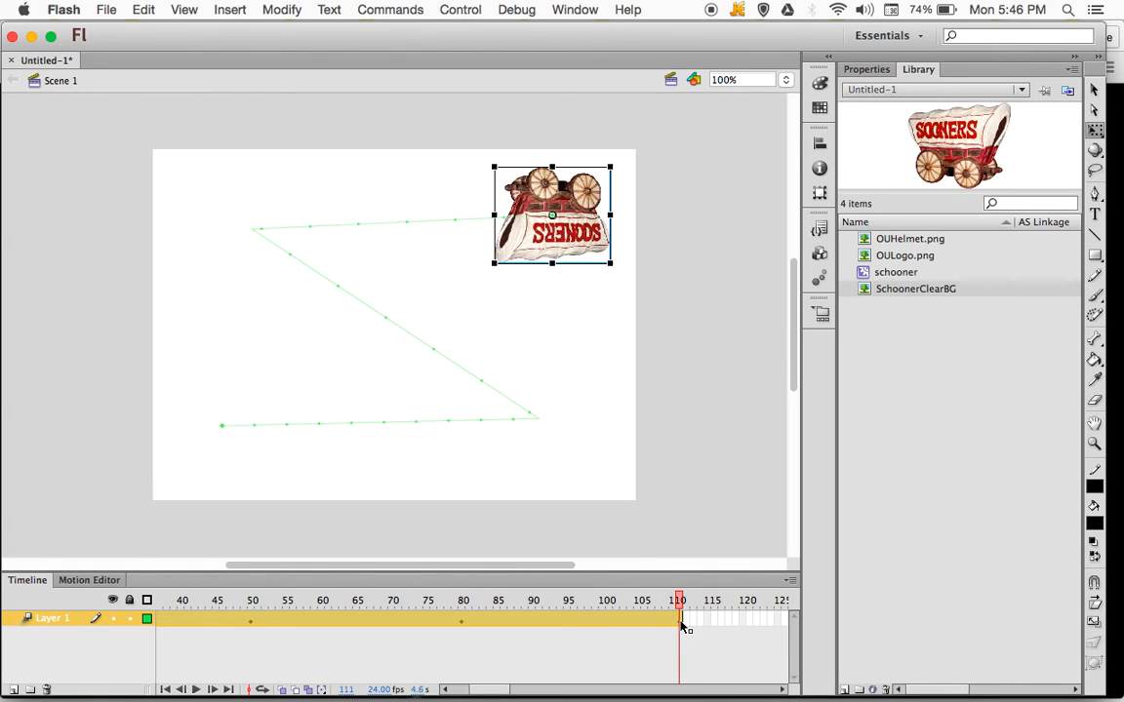
left_click(820, 192)
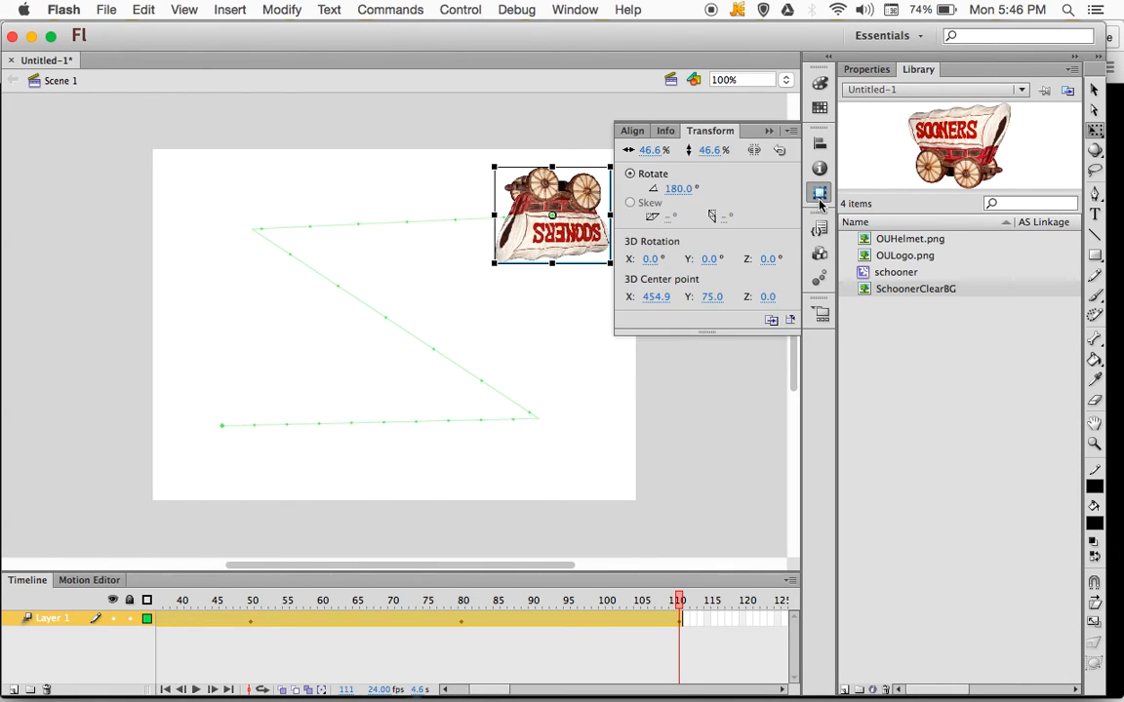
left_click(673, 189)
type("360")
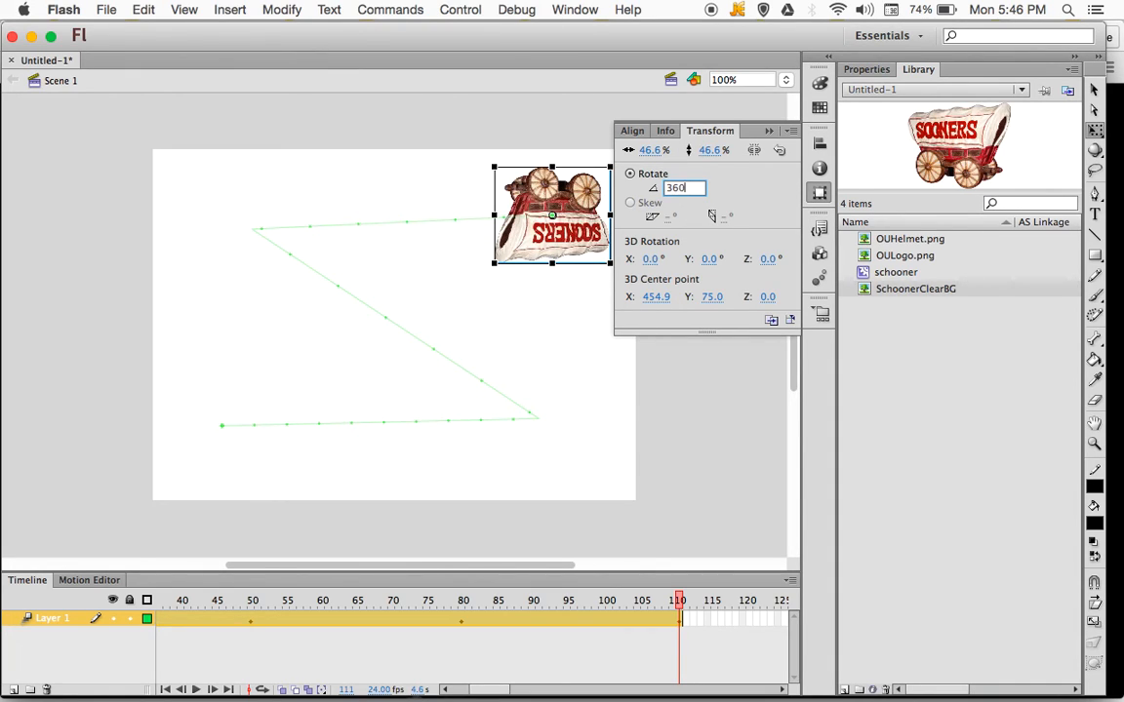
key("Return")
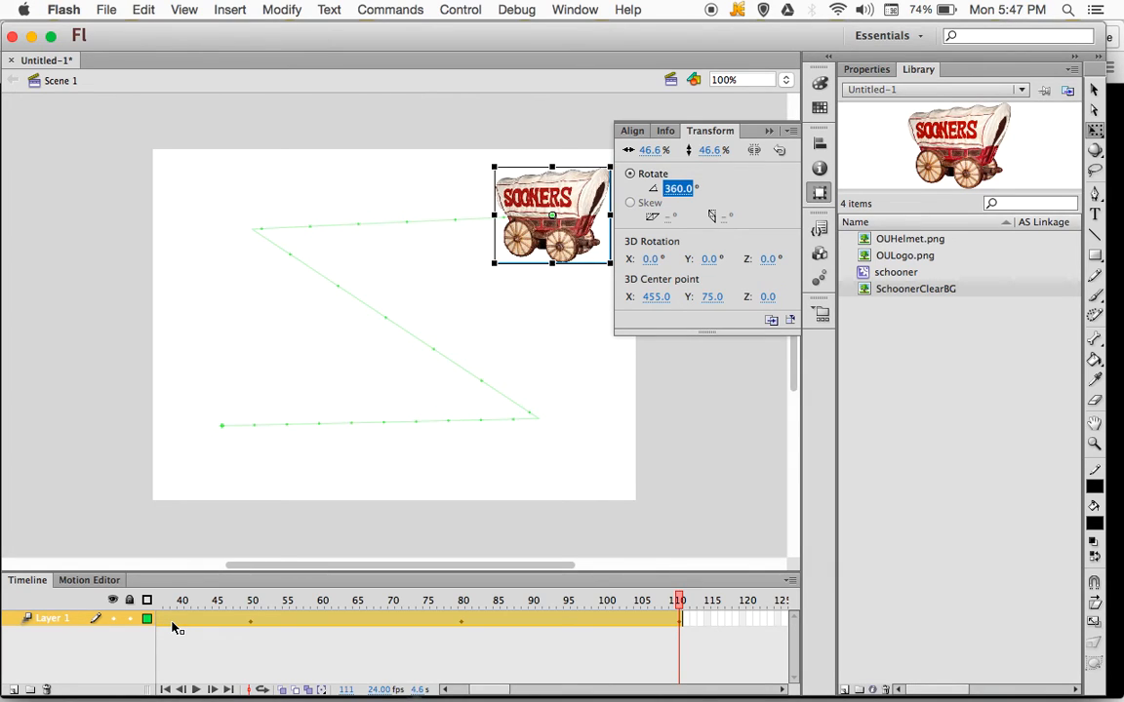
left_click(699, 435)
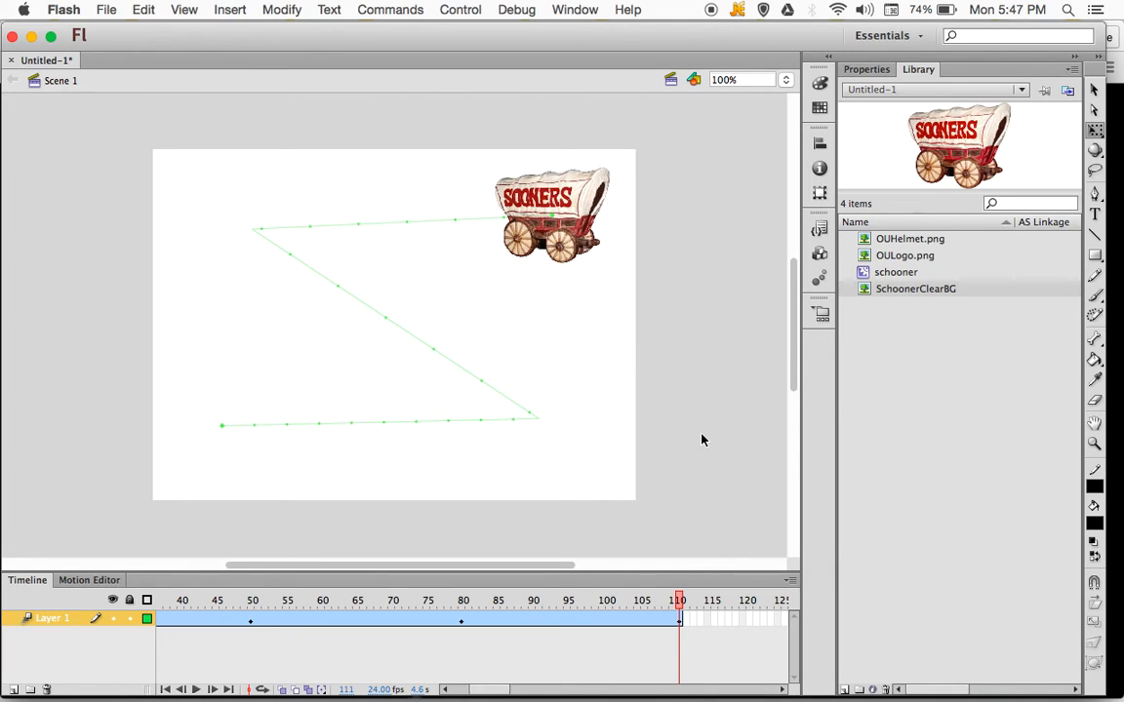
Play the whole animation through frame 111 to review the wagon's path, scaling and rotations
key("Return")
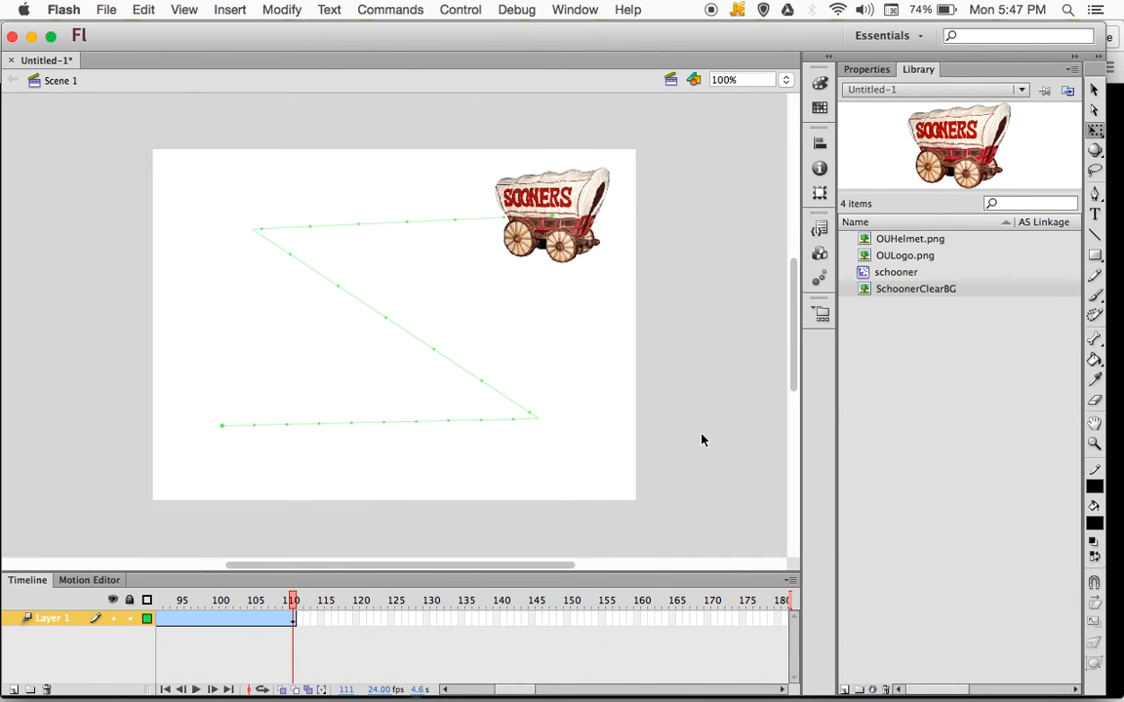
key("Return")
key("Return")
key("Return")
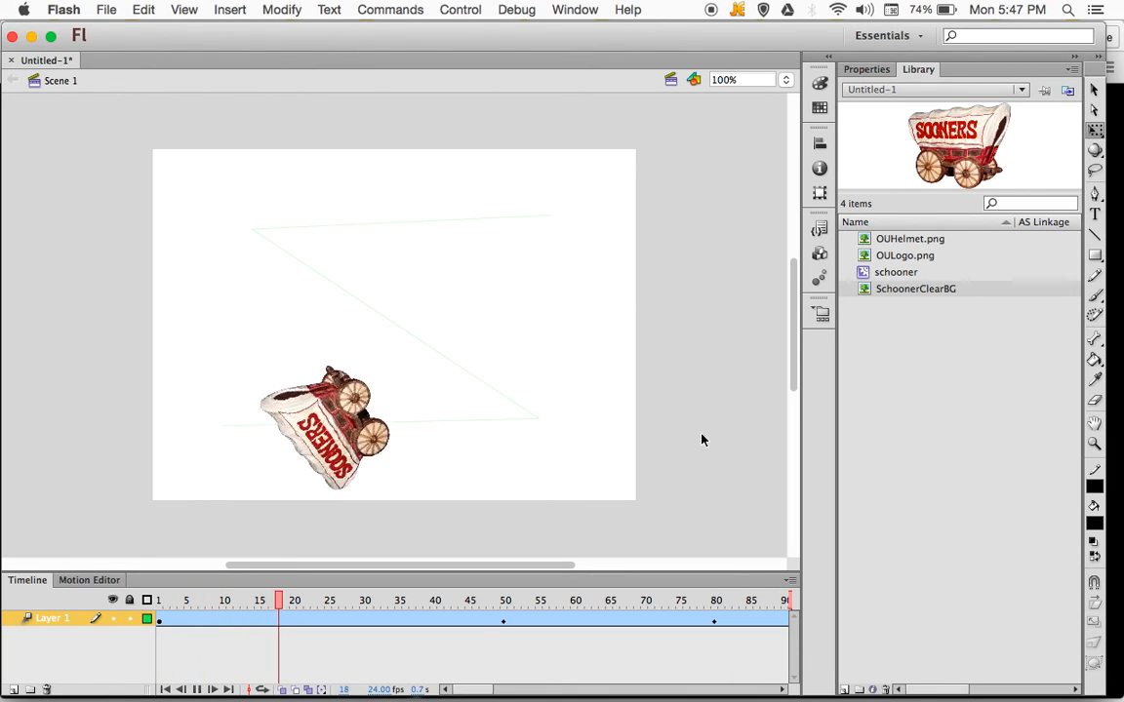